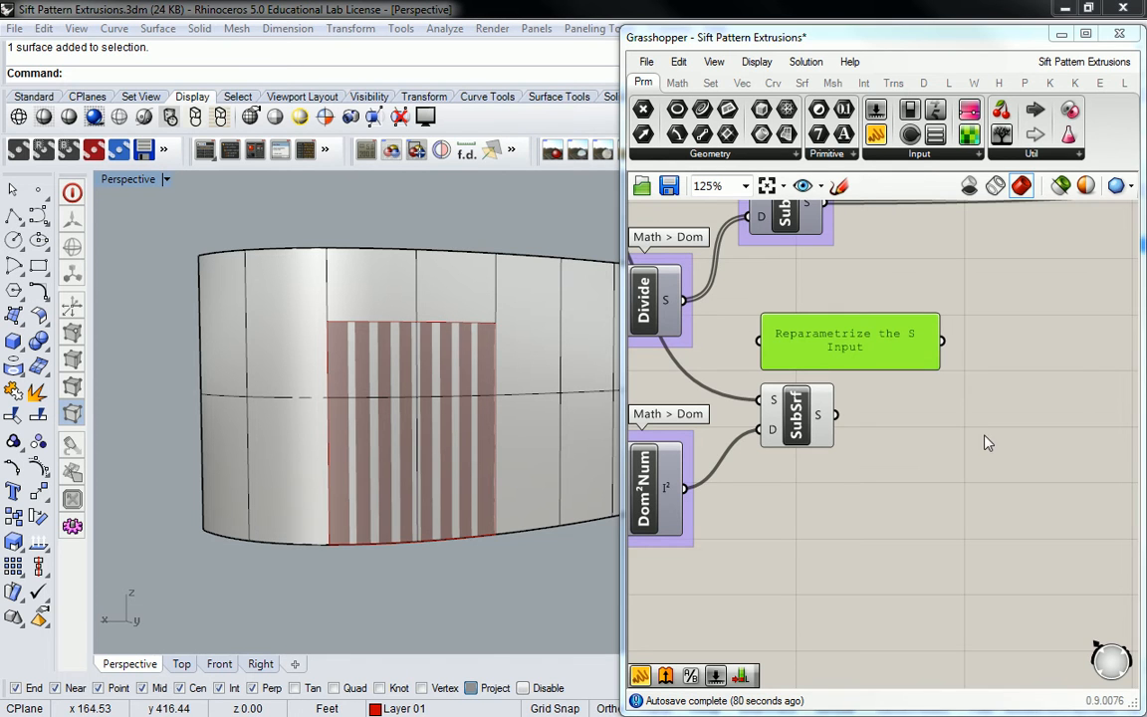
Switch to the browser and examine the two louvre facade reference photos for the surface pattern
{"action": "left_click", "coordinate": [809, 421]}
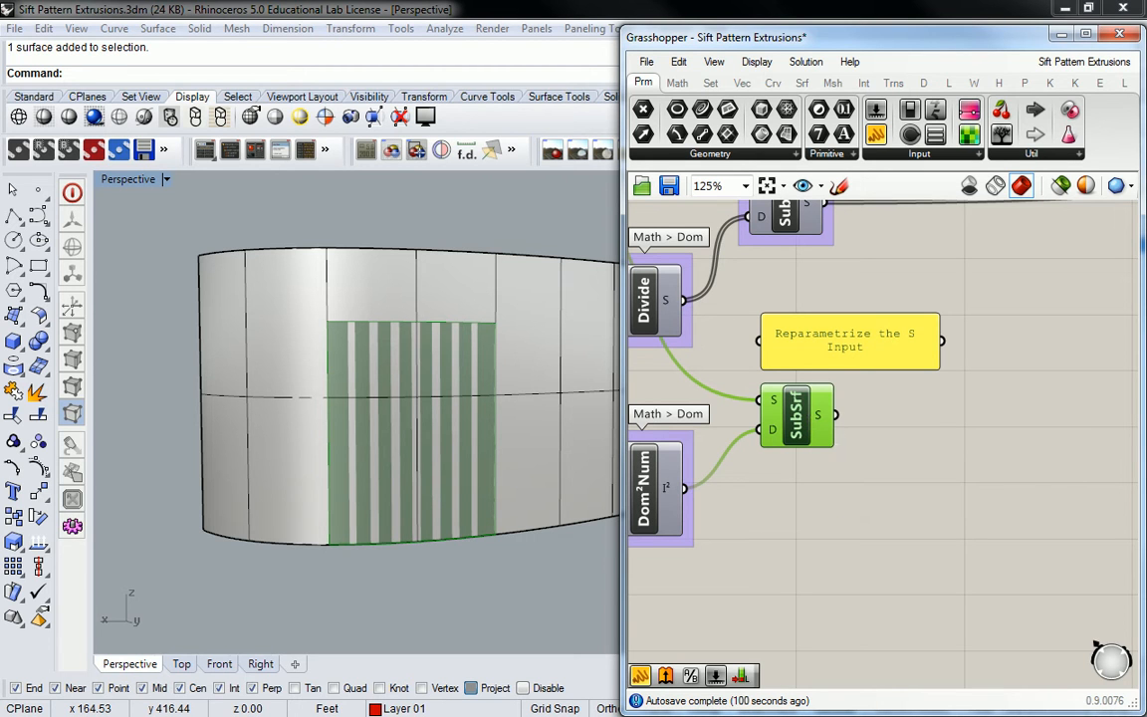
{"action": "left_click_drag", "start_coordinate": [1146, 12], "coordinate": [627, 0]}
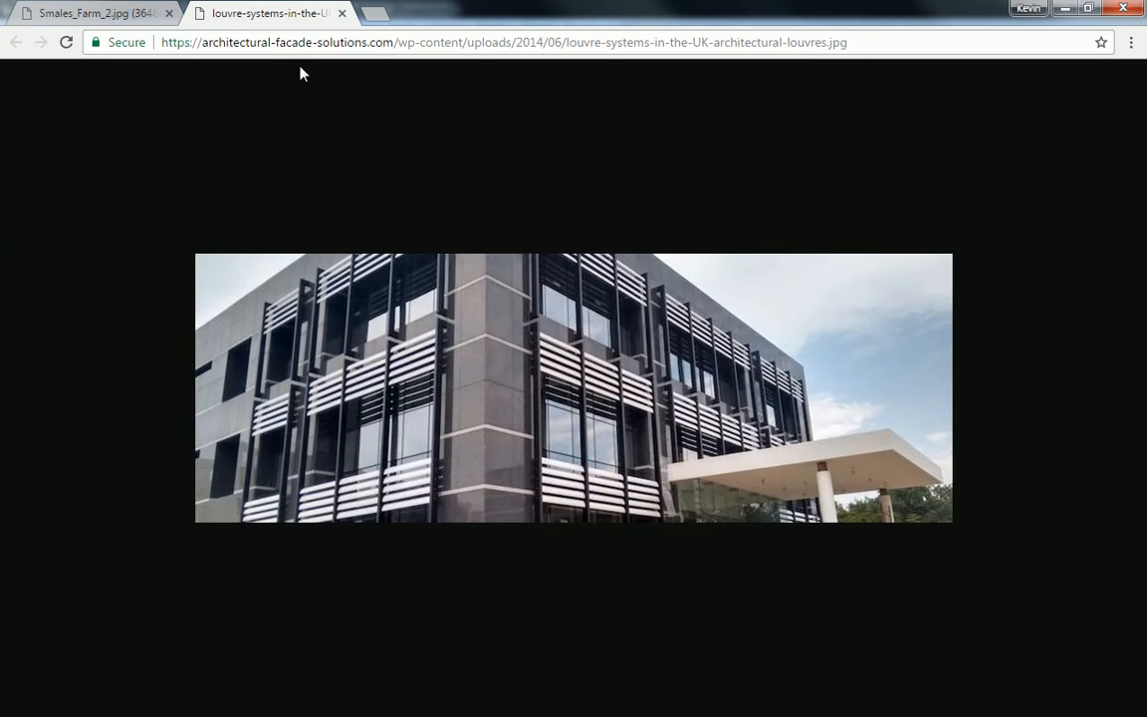
{"action": "left_click", "coordinate": [154, 14]}
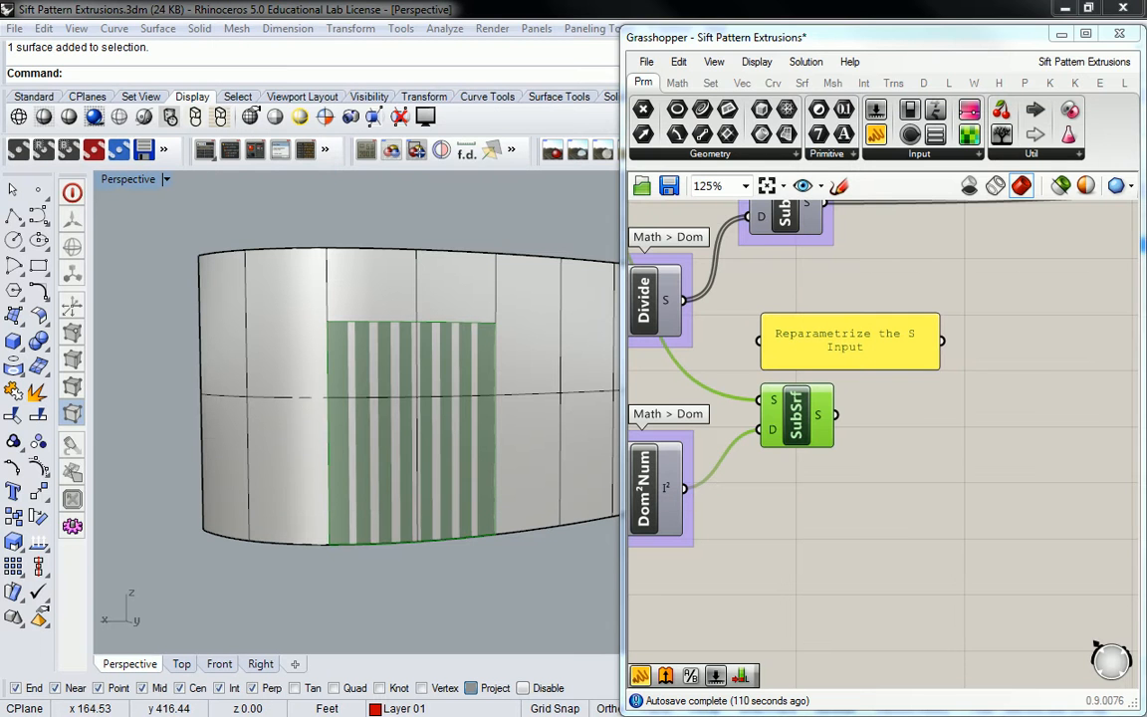
{"action": "left_click", "coordinate": [958, 353]}
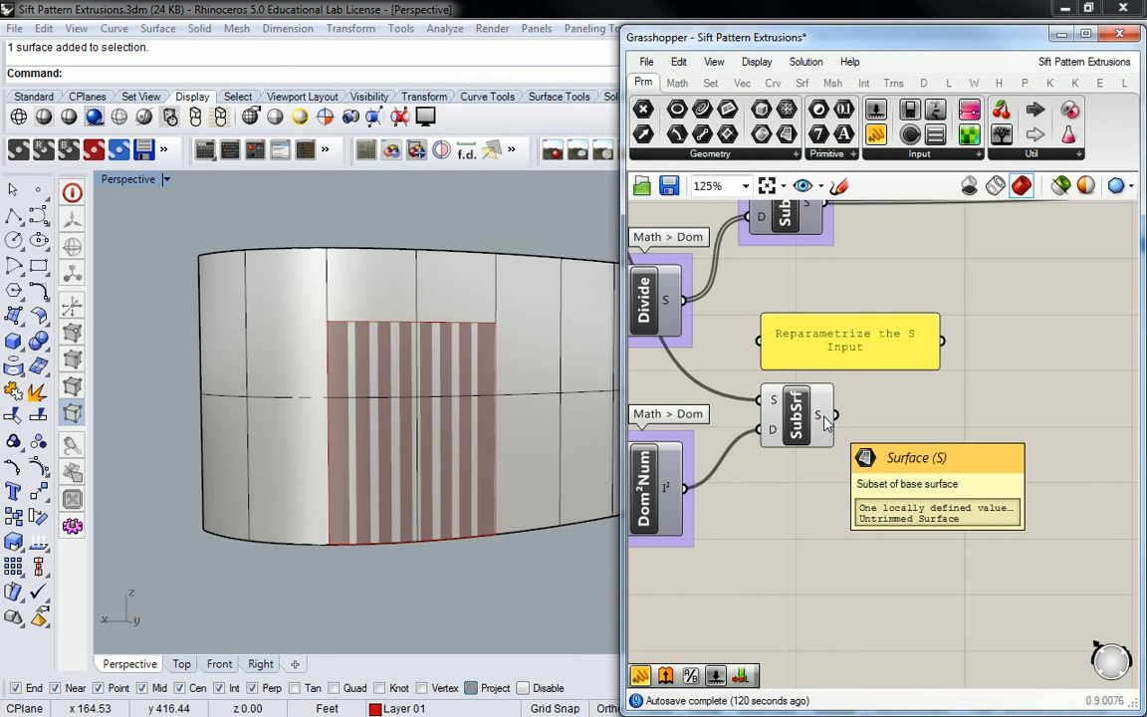
{"action": "scroll", "coordinate": [908, 399], "scroll_direction": "down", "scroll_amount": 3}
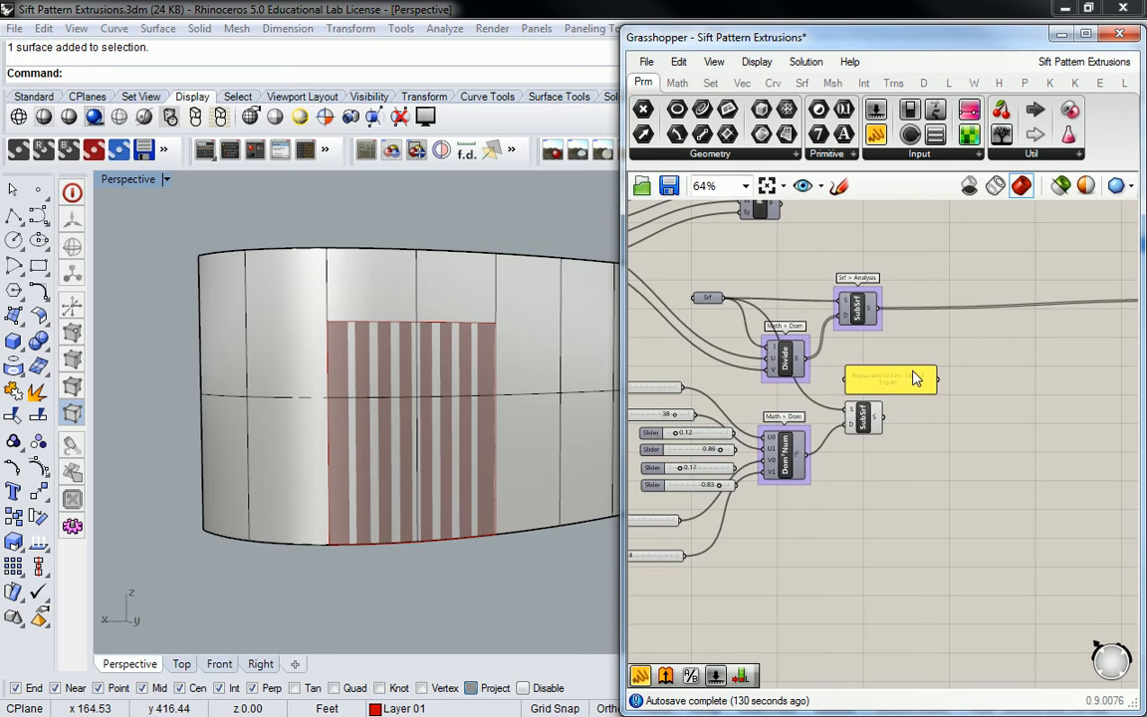
{"action": "scroll", "coordinate": [889, 396], "scroll_direction": "down", "scroll_amount": 3}
{"action": "scroll", "coordinate": [889, 396], "scroll_direction": "up", "scroll_amount": 4}
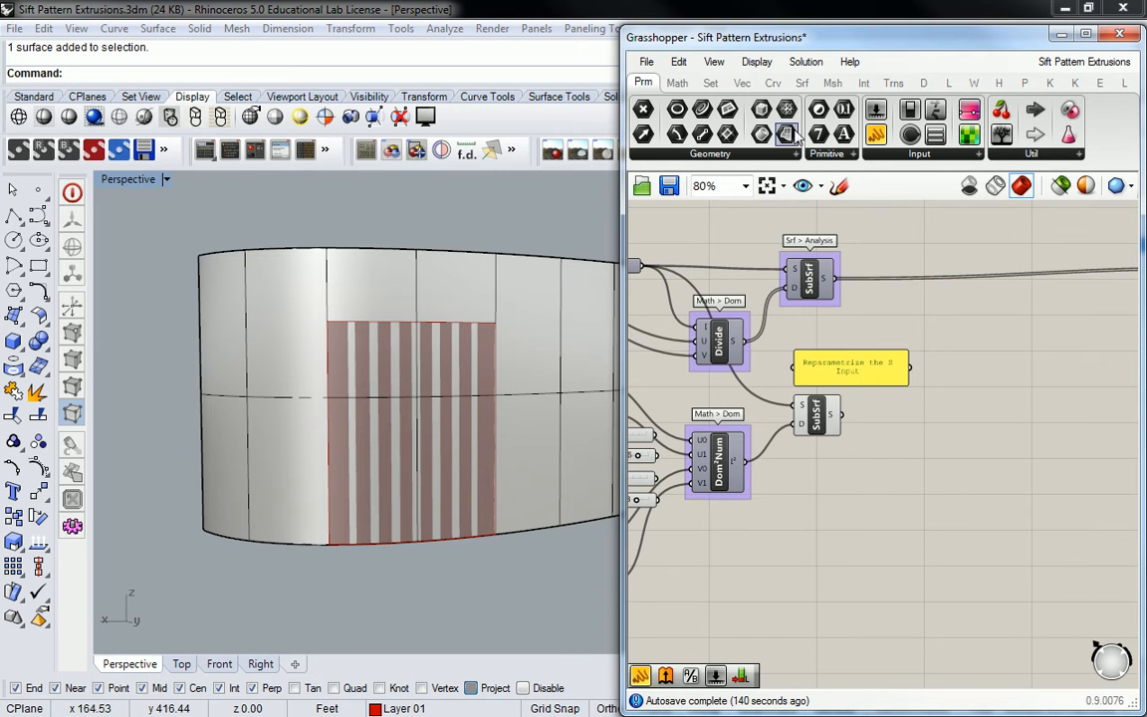
{"action": "left_click_drag", "start_coordinate": [924, 436], "coordinate": [926, 418]}
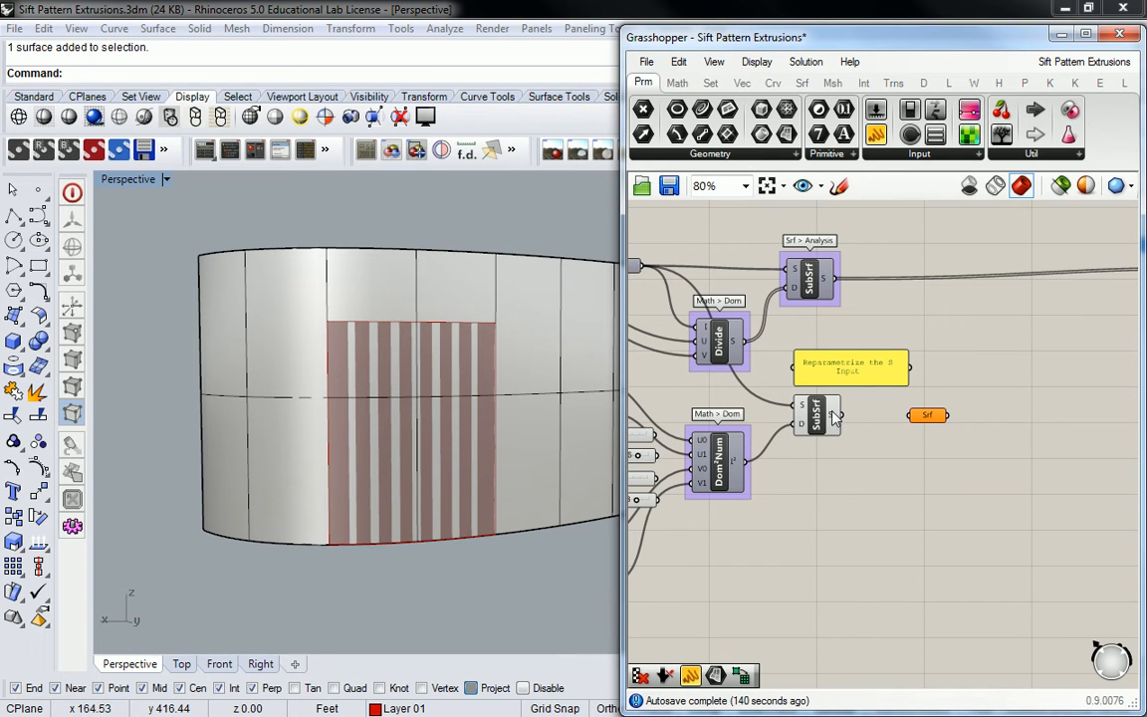
{"action": "left_click", "coordinate": [928, 415]}
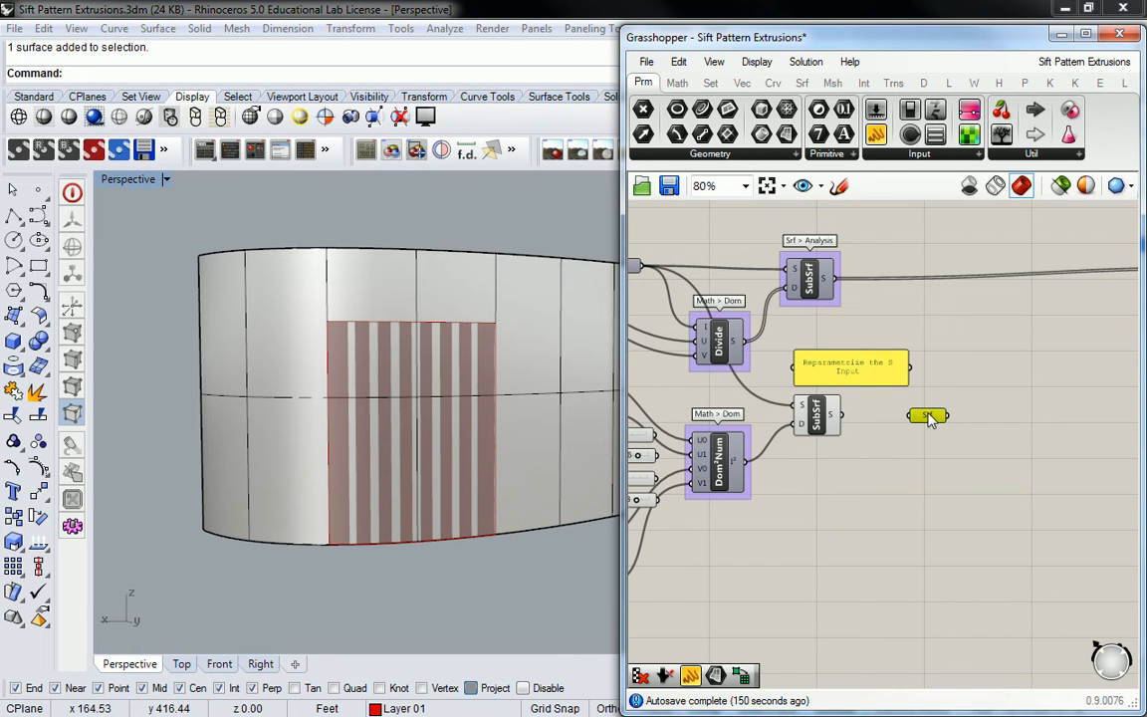
{"action": "key", "text": "Delete"}
Move the lower SubSrf component farther from the Dom²Num component to make room between them
{"action": "left_click_drag", "start_coordinate": [822, 423], "coordinate": [949, 424]}
{"action": "left_click", "coordinate": [827, 437]}
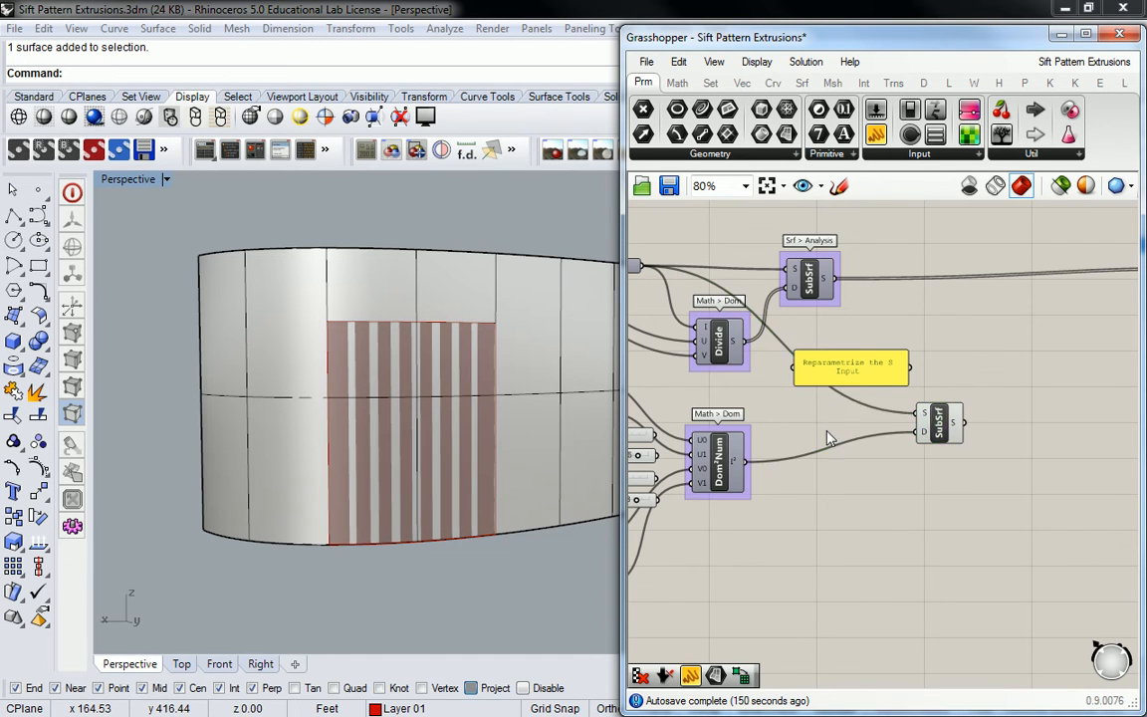
{"action": "right_click_drag", "start_coordinate": [797, 428], "coordinate": [906, 418]}
{"action": "left_click_drag", "start_coordinate": [1046, 413], "coordinate": [974, 407]}
{"action": "left_click", "coordinate": [796, 360]}
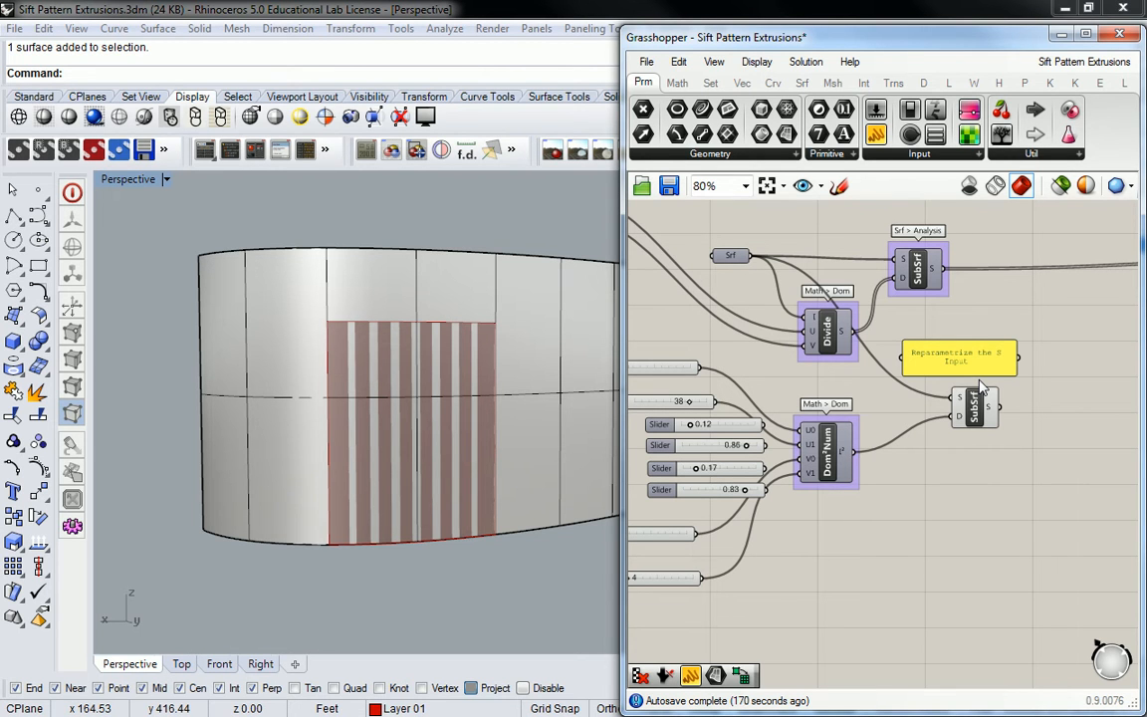
Add a Domain² parameter after Dom²Num and connect the I² output to it
{"action": "left_click", "coordinate": [727, 153]}
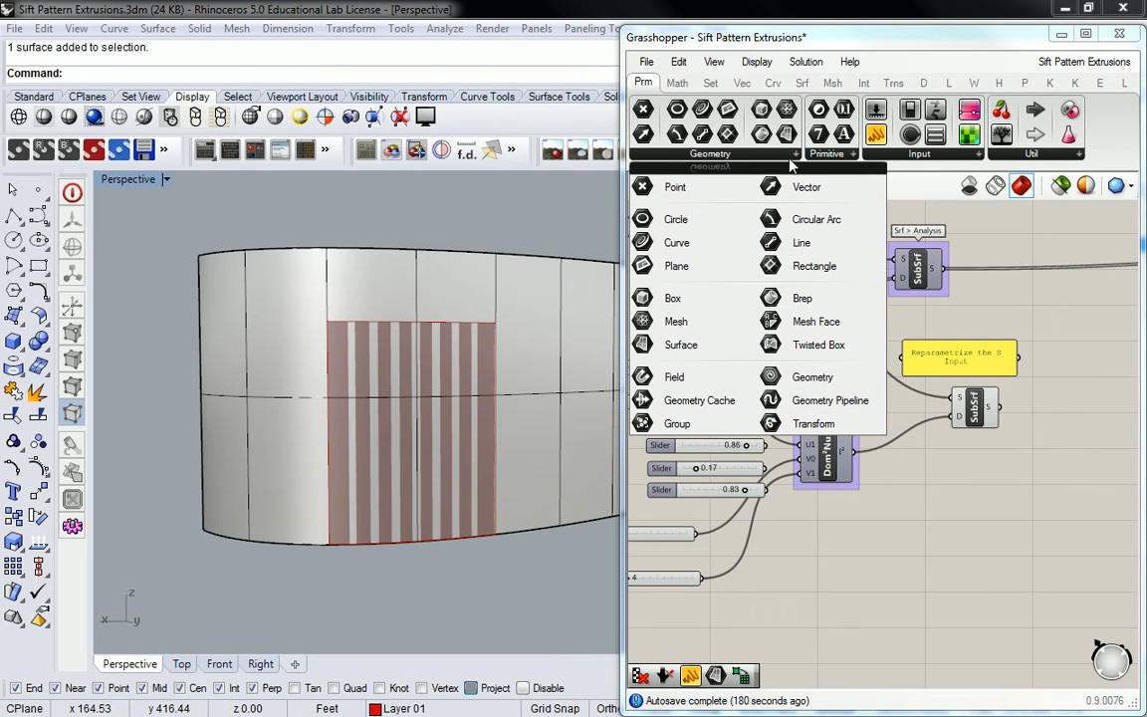
{"action": "left_click", "coordinate": [826, 155]}
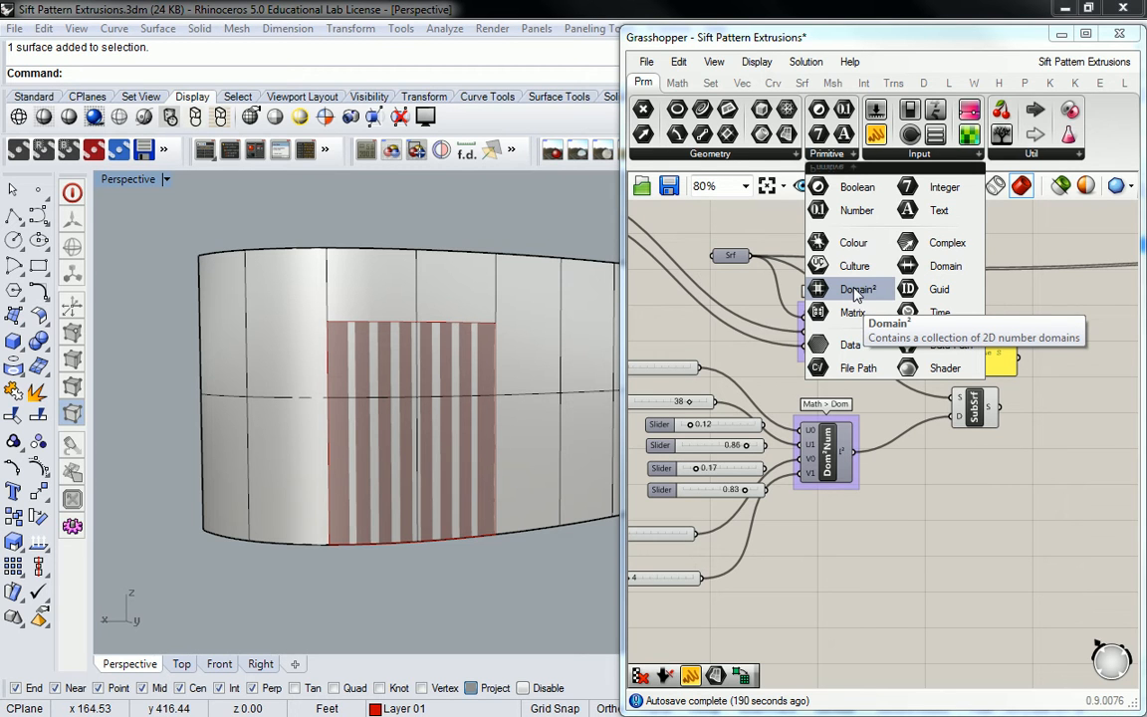
{"action": "left_click_drag", "start_coordinate": [854, 290], "coordinate": [904, 478]}
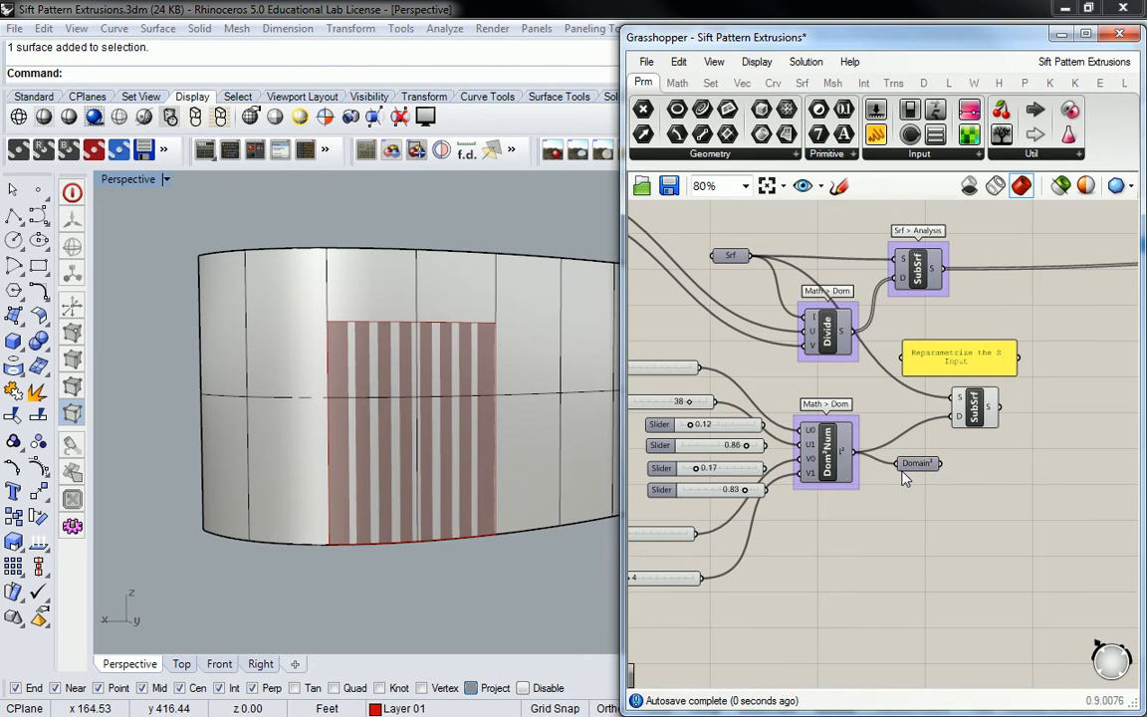
{"action": "mouse_move", "coordinate": [926, 472]}
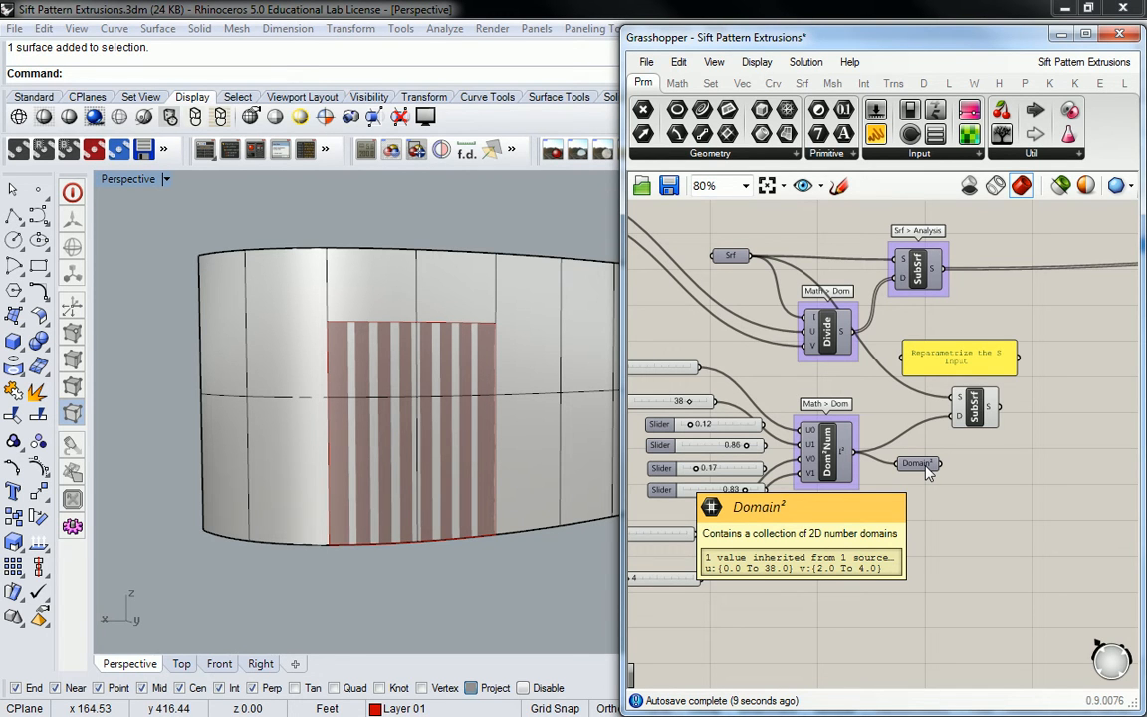
{"action": "mouse_move", "coordinate": [845, 456]}
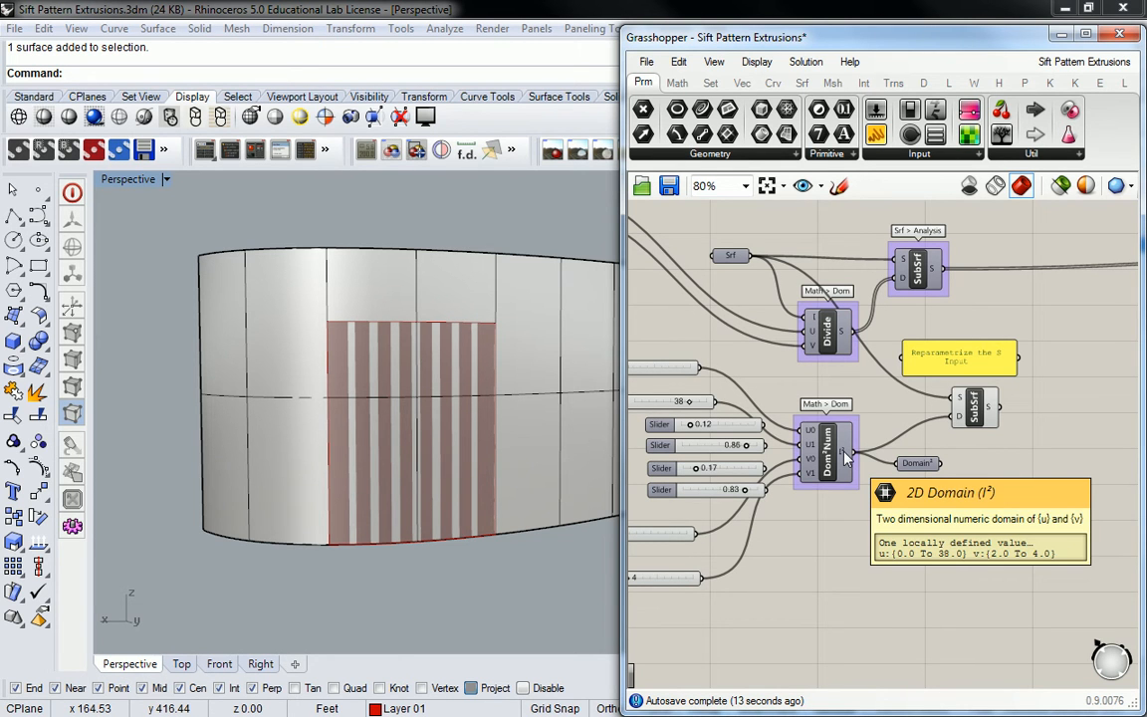
Disconnect the sources from both the S and D inputs of the lower SubSrf component
{"action": "scroll", "coordinate": [925, 409], "scroll_direction": "up", "scroll_amount": 3}
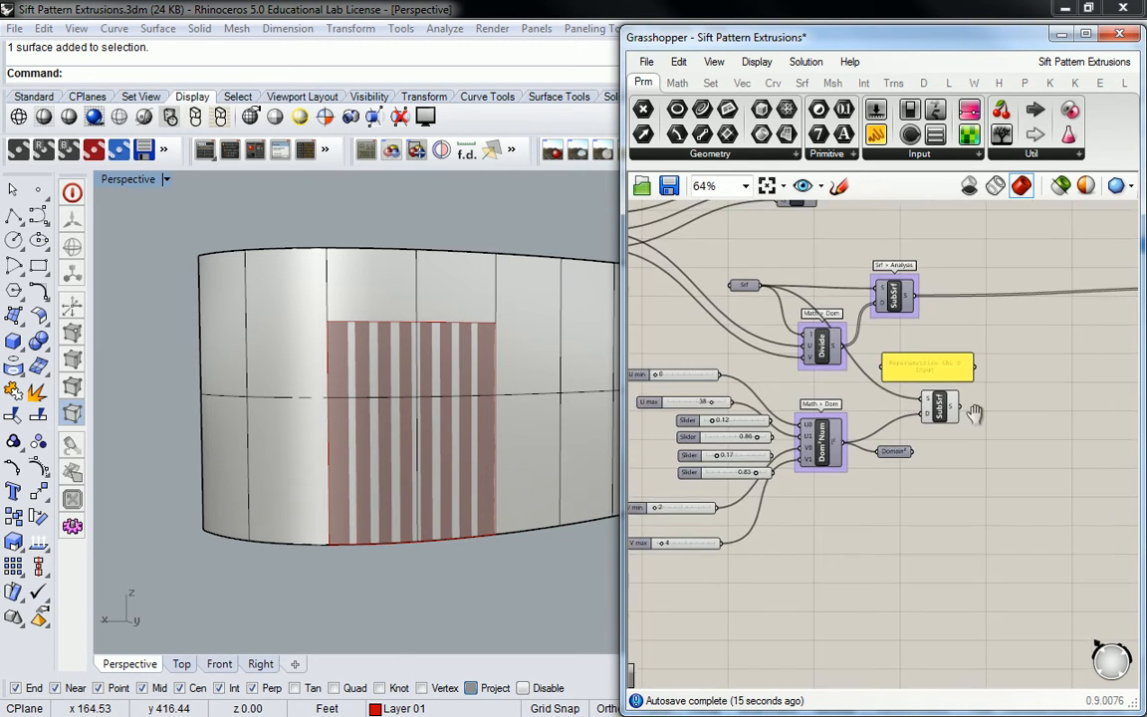
{"action": "left_click", "coordinate": [907, 395]}
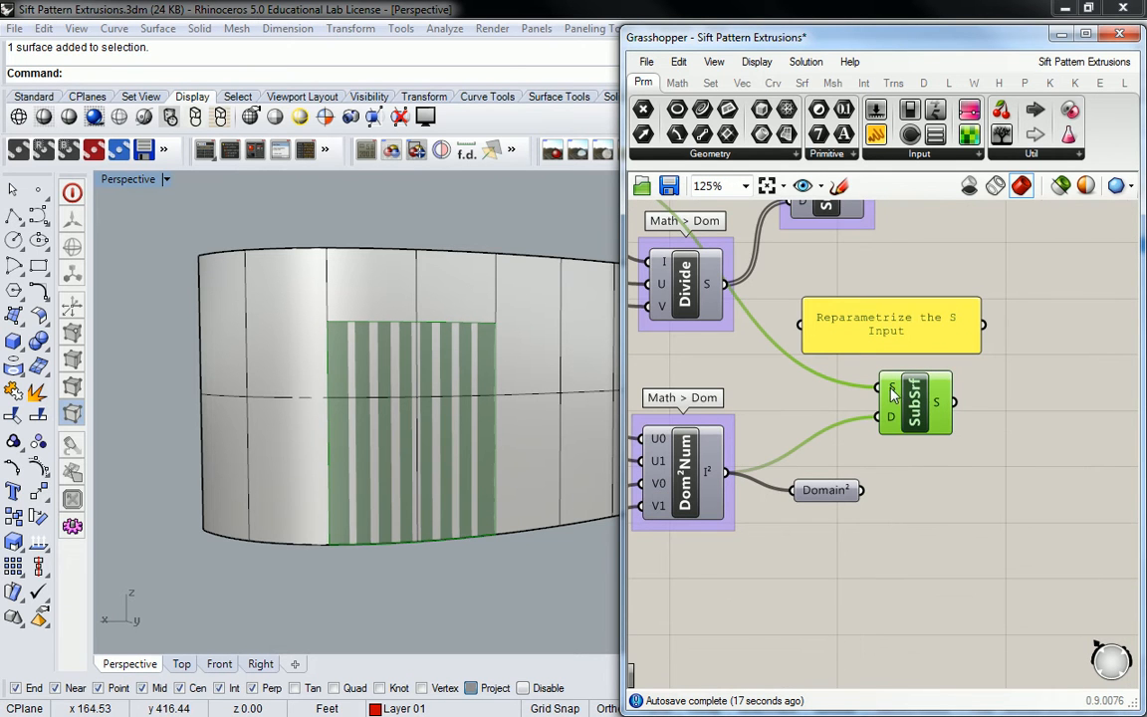
{"action": "right_click", "coordinate": [893, 391]}
{"action": "mouse_move", "coordinate": [974, 383]}
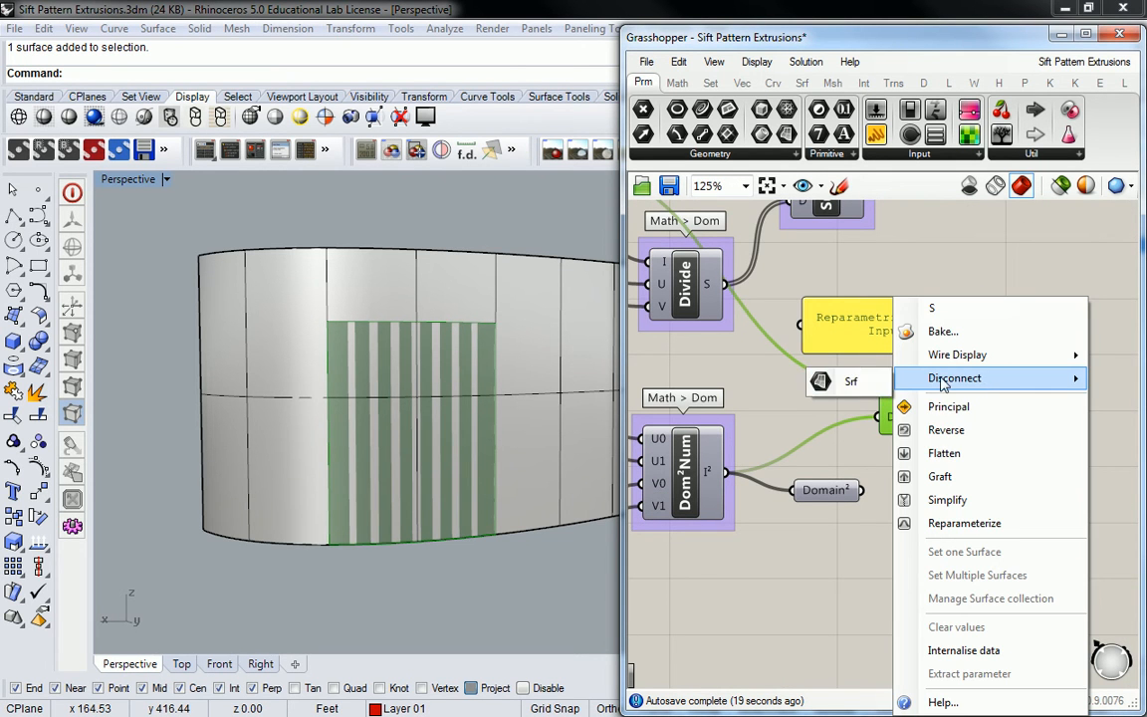
{"action": "left_click", "coordinate": [854, 383]}
{"action": "right_click", "coordinate": [892, 416]}
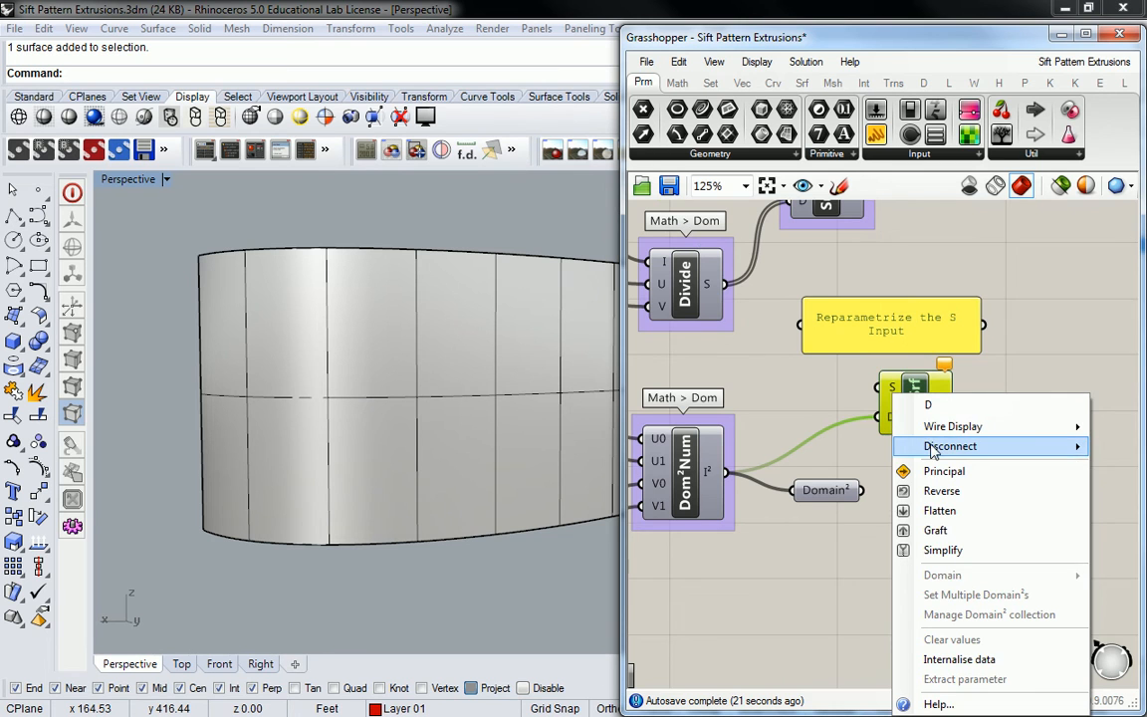
{"action": "right_click_drag", "start_coordinate": [847, 408], "coordinate": [704, 364]}
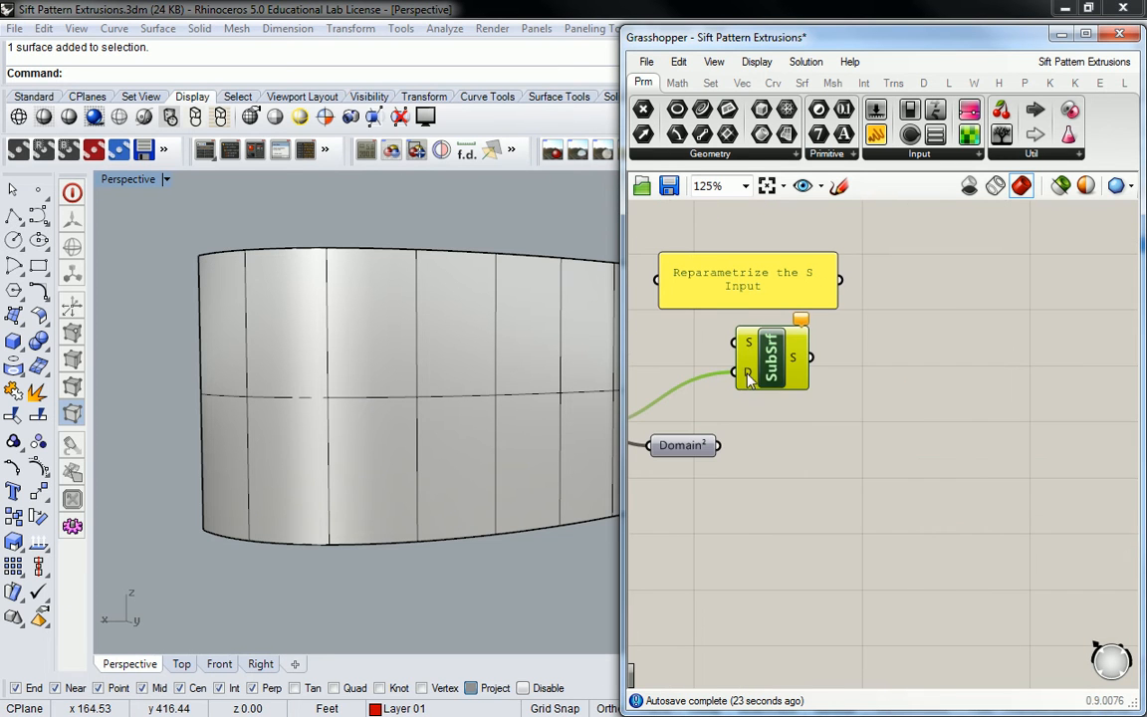
{"action": "right_click", "coordinate": [745, 374]}
{"action": "mouse_move", "coordinate": [818, 431]}
{"action": "left_click", "coordinate": [623, 432]}
Reparameterize the S input of the lower SubSrf component
{"action": "scroll", "coordinate": [697, 429], "scroll_direction": "down", "scroll_amount": 5}
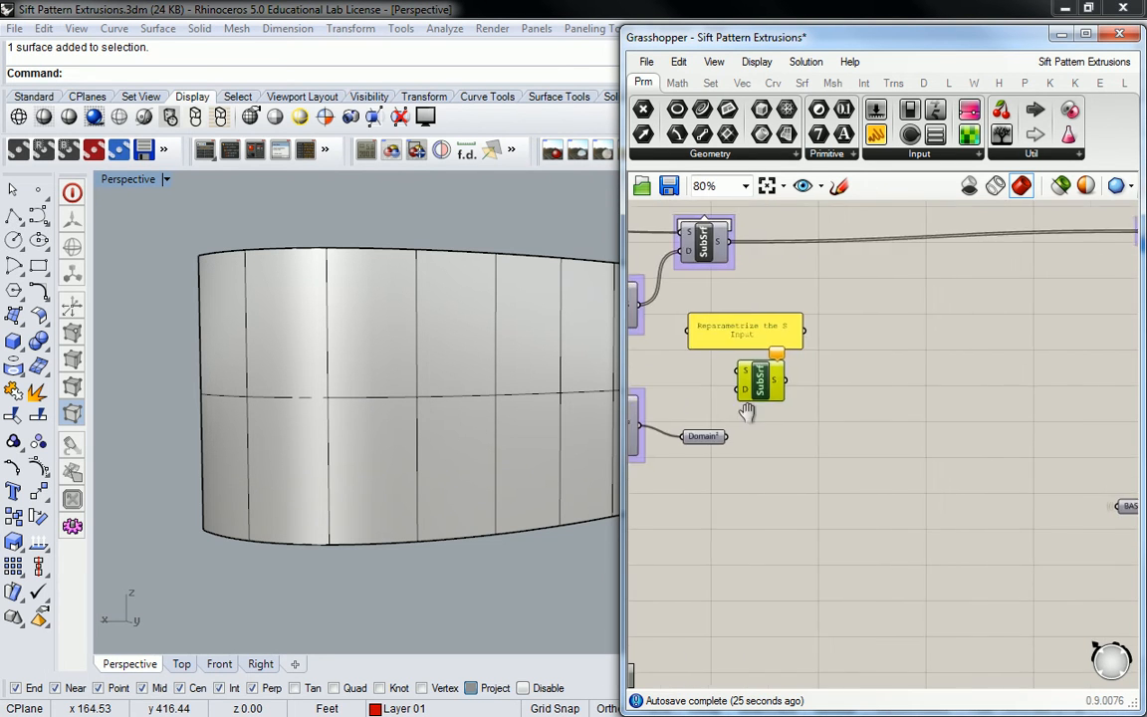
{"action": "scroll", "coordinate": [764, 408], "scroll_direction": "down", "scroll_amount": 3}
{"action": "scroll", "coordinate": [767, 408], "scroll_direction": "up", "scroll_amount": 6}
{"action": "right_click", "coordinate": [752, 393]}
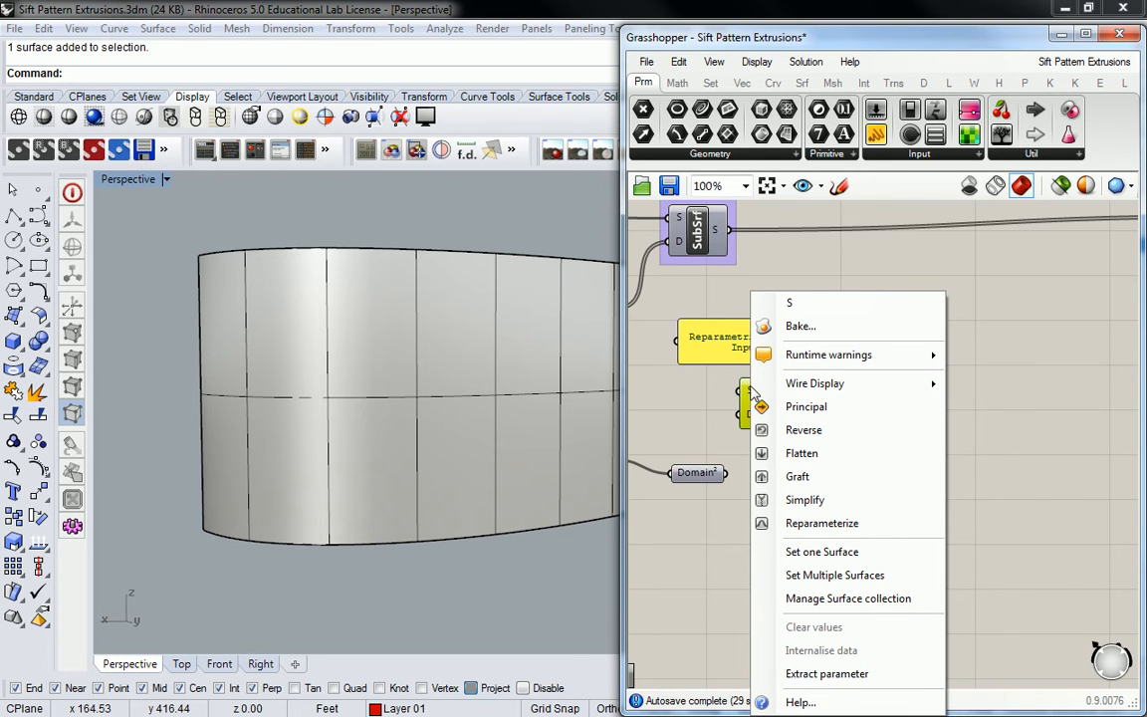
{"action": "left_click", "coordinate": [778, 524]}
Reposition the lower SubSrf component and connect the Domain² parameter to its D input
{"action": "scroll", "coordinate": [826, 458], "scroll_direction": "down", "scroll_amount": 2}
{"action": "scroll", "coordinate": [832, 453], "scroll_direction": "down", "scroll_amount": 2}
{"action": "left_click_drag", "start_coordinate": [809, 421], "coordinate": [831, 430]}
{"action": "scroll", "coordinate": [806, 433], "scroll_direction": "up", "scroll_amount": 4}
{"action": "left_click_drag", "start_coordinate": [775, 483], "coordinate": [839, 460]}
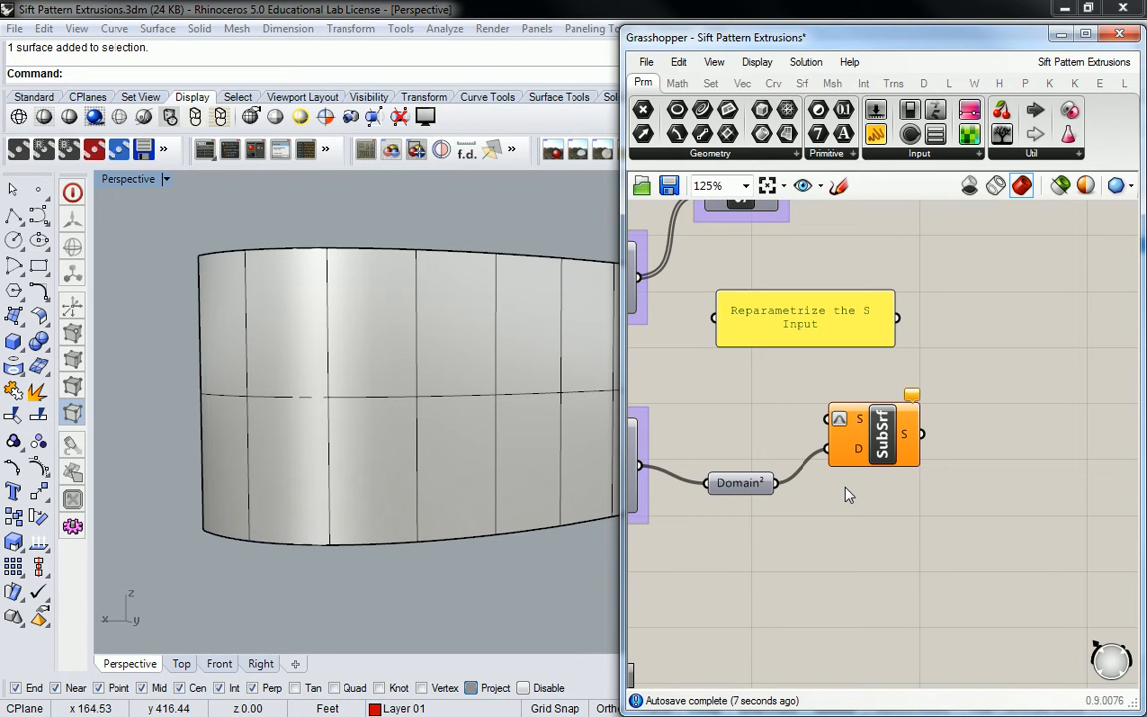
Rearrange the Domain² parameter and the SubSrf component to leave more space after Dom²Num
{"action": "right_click_drag", "start_coordinate": [824, 403], "coordinate": [920, 398]}
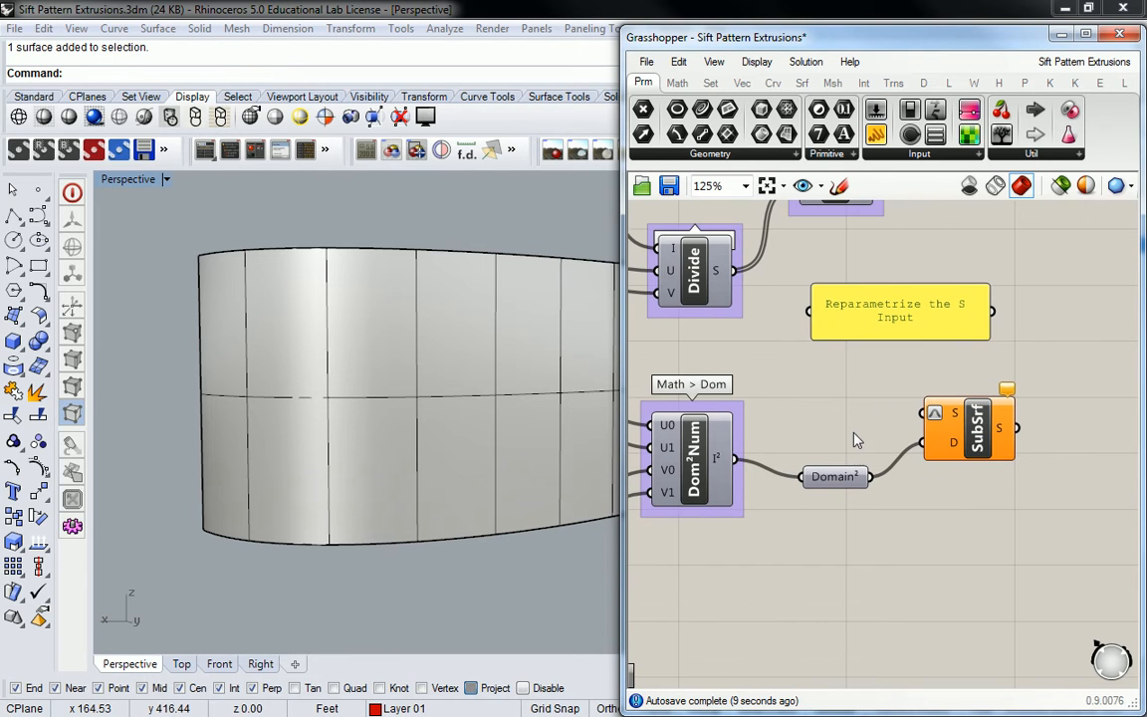
{"action": "left_click_drag", "start_coordinate": [837, 476], "coordinate": [856, 472]}
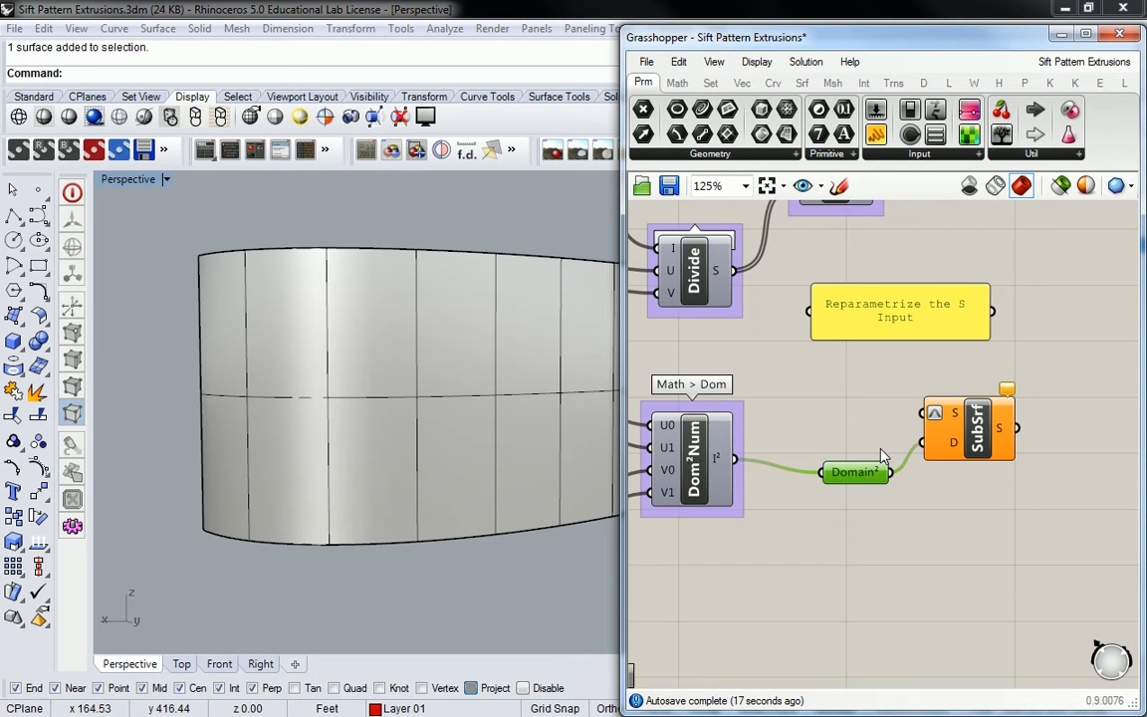
{"action": "left_click_drag", "start_coordinate": [934, 394], "coordinate": [850, 480]}
{"action": "left_click", "coordinate": [870, 397]}
{"action": "left_click", "coordinate": [932, 477]}
{"action": "left_click_drag", "start_coordinate": [927, 451], "coordinate": [904, 483]}
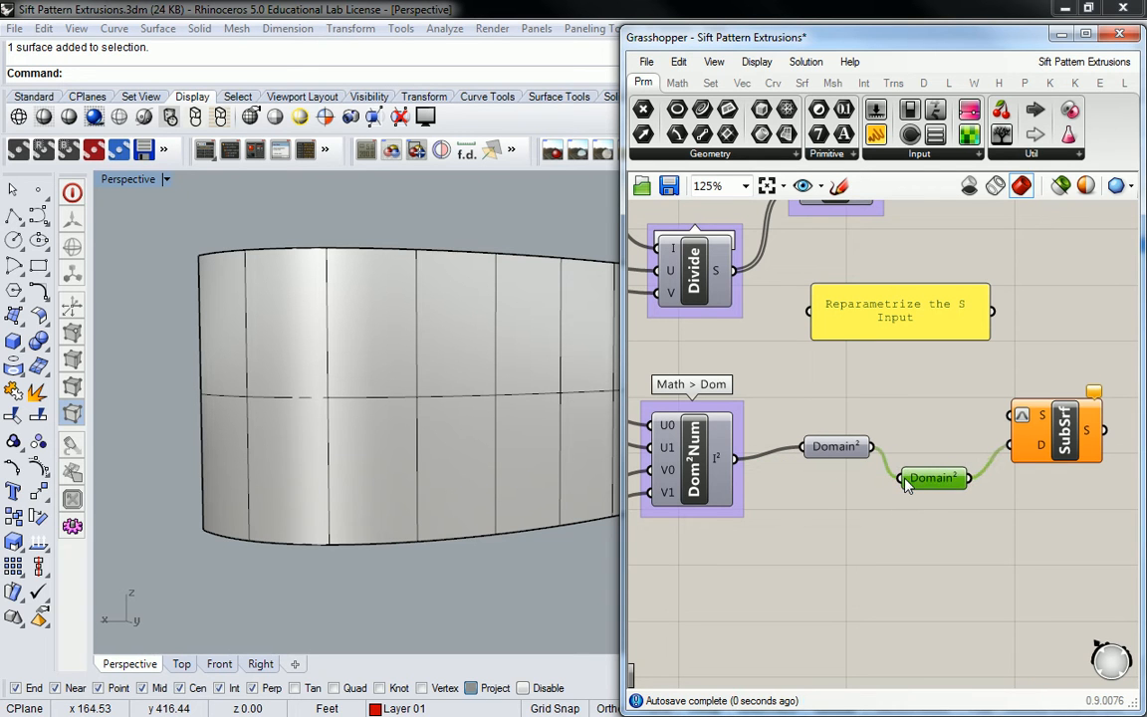
{"action": "left_click", "coordinate": [878, 465]}
{"action": "type", "text": "Z"}
{"action": "key", "text": "ctrl+z"}
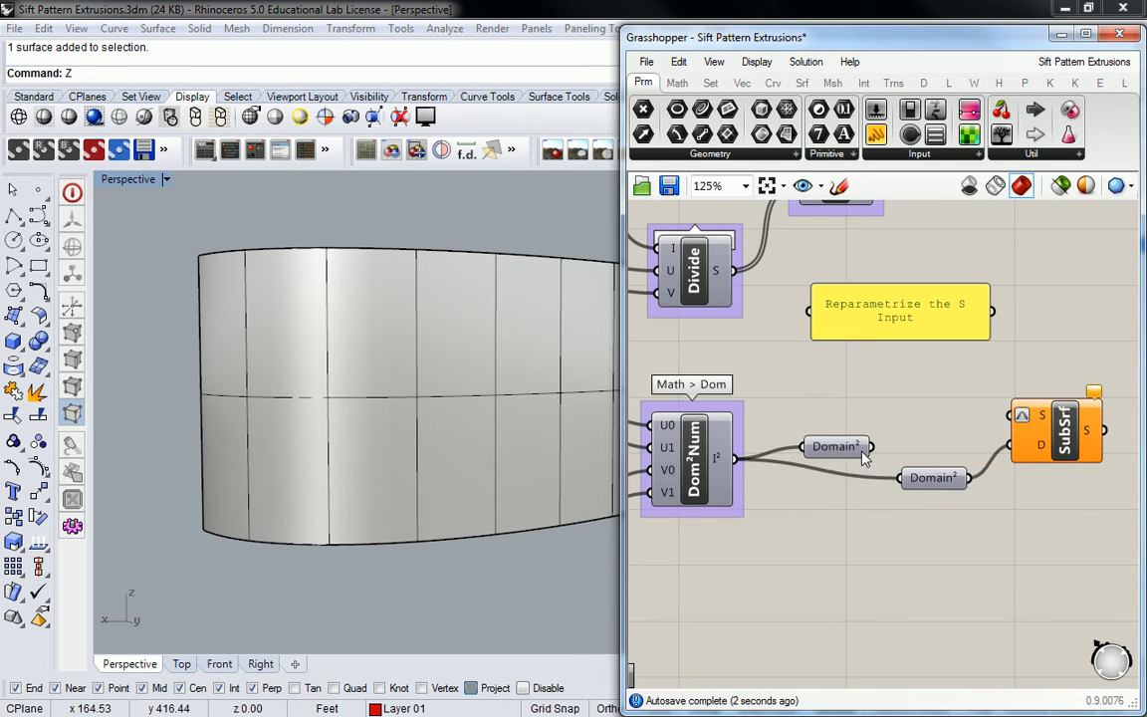
{"action": "key", "text": "ctrl+z"}
{"action": "key", "text": "ctrl+z"}
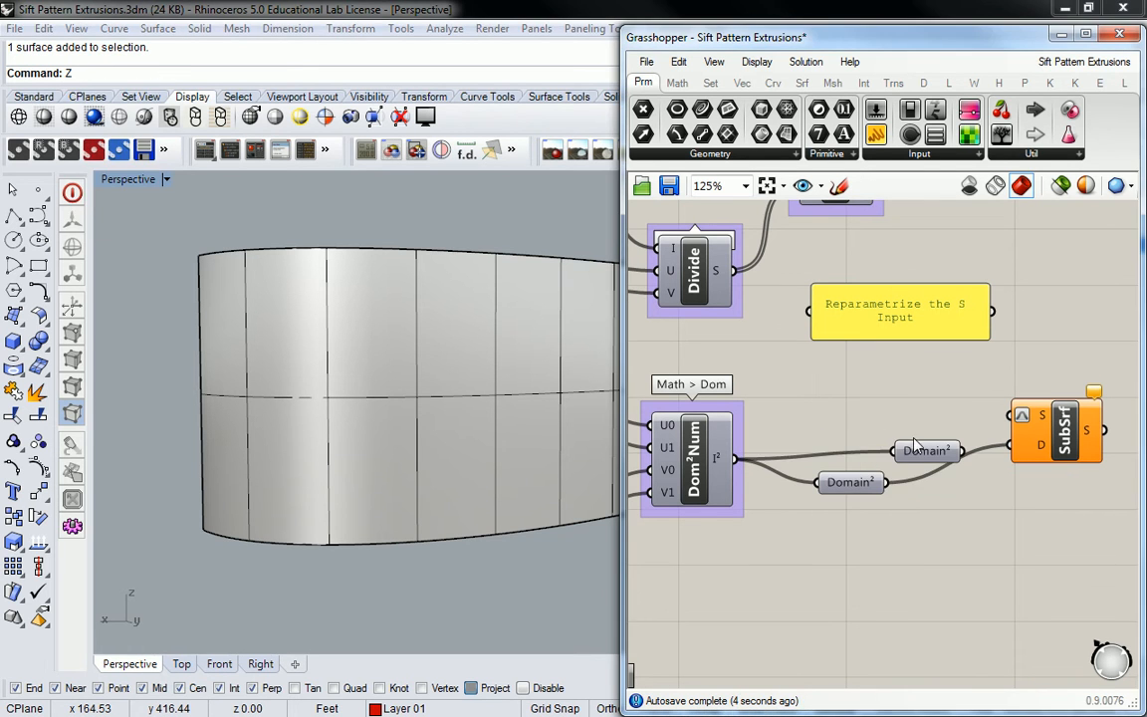
{"action": "key", "text": "ctrl+z"}
{"action": "key", "text": "ctrl+z"}
{"action": "key", "text": "ctrl+z"}
Rename the Domain² parameter as LOUVER DOMAIN
{"action": "right_click", "coordinate": [943, 475]}
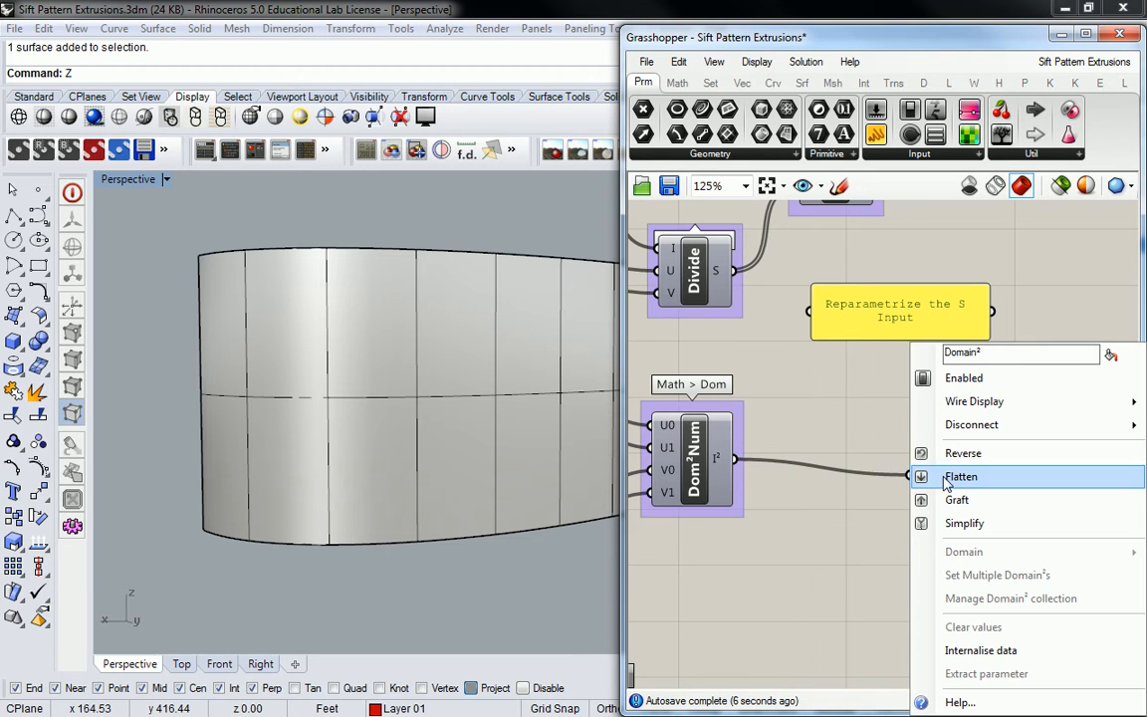
{"action": "left_click_drag", "start_coordinate": [999, 359], "coordinate": [925, 354]}
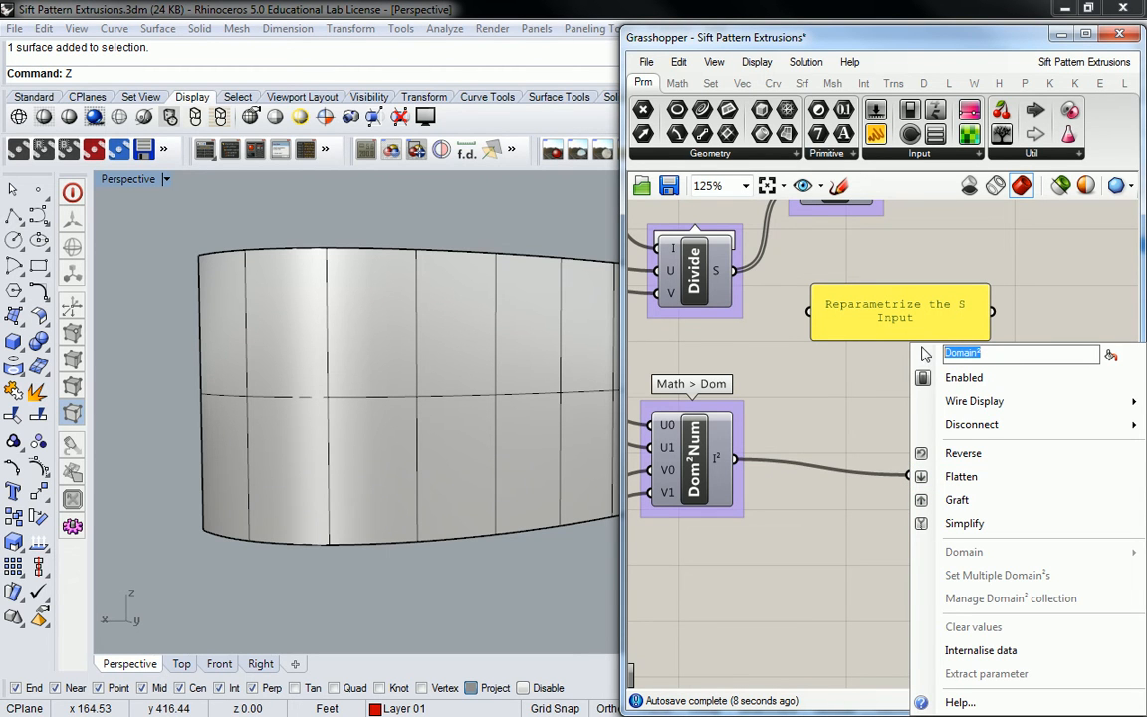
{"action": "type", "text": "LOUV"}
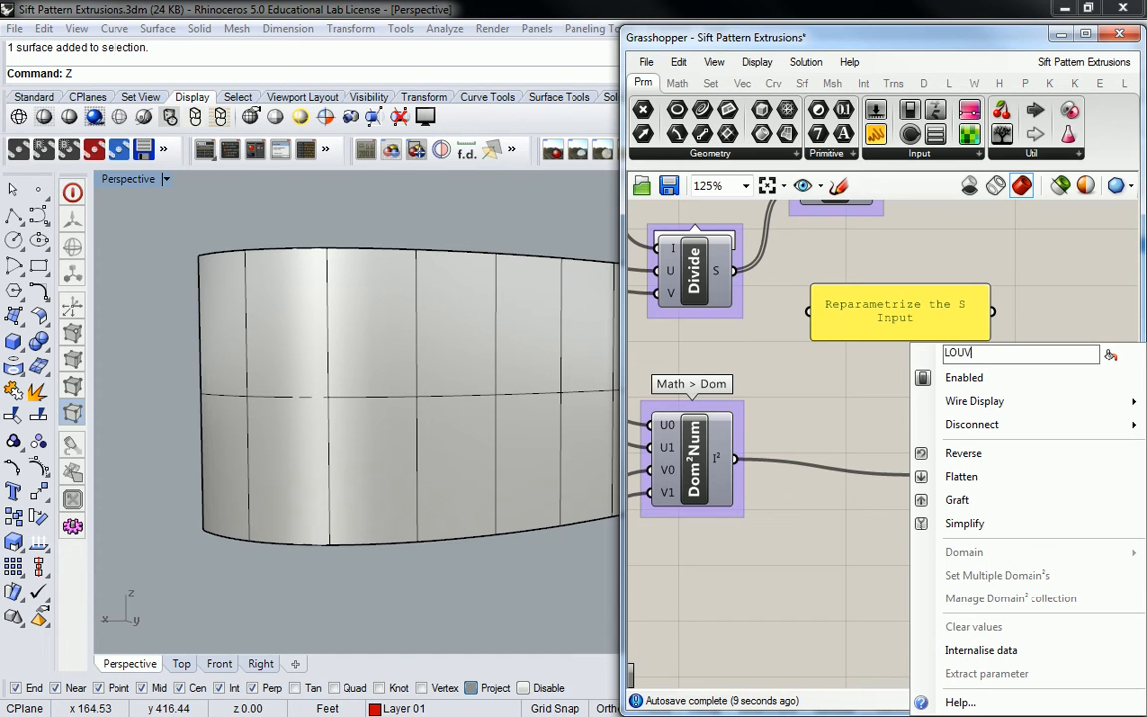
{"action": "type", "text": "ER DOMAIN"}
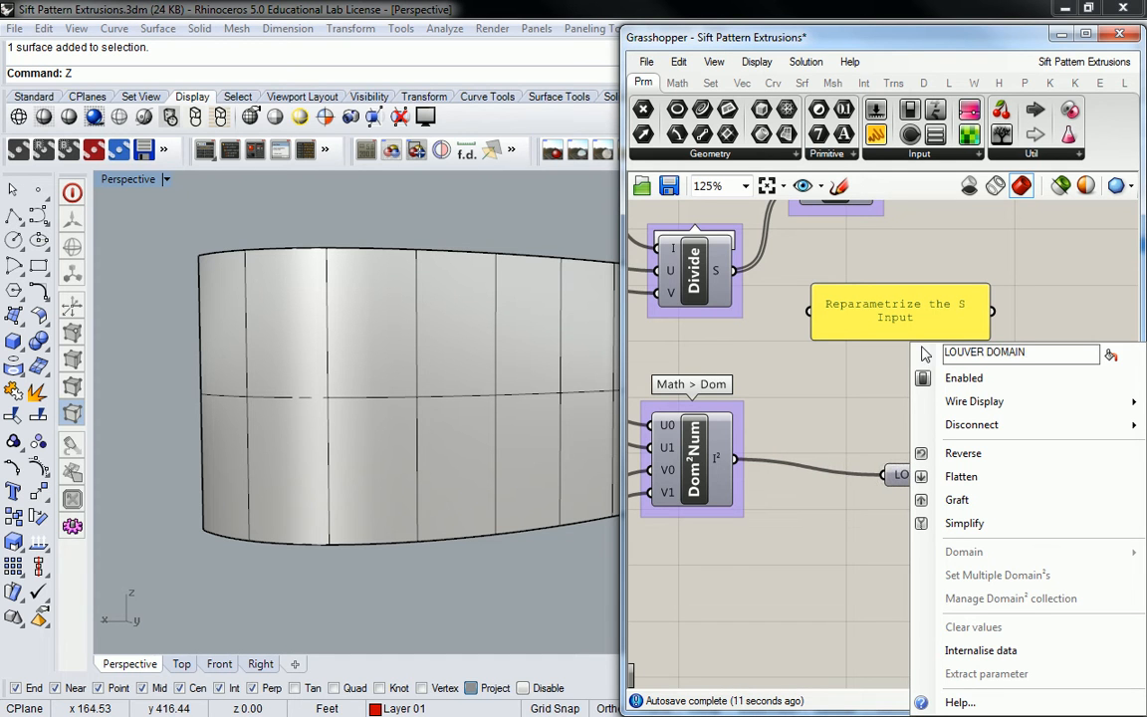
{"action": "key", "text": "Return"}
Duplicate the LOUVER DOMAIN parameter and place one of the two nearer to Dom²Num
{"action": "left_click_drag", "start_coordinate": [947, 478], "coordinate": [876, 475]}
{"action": "key", "text": "ctrl+c"}
{"action": "key", "text": "ctrl+v"}
Try to hide the incoming wire of the LOUVER DOMAIN parameter nearer to Dom²Num
{"action": "right_click", "coordinate": [889, 482]}
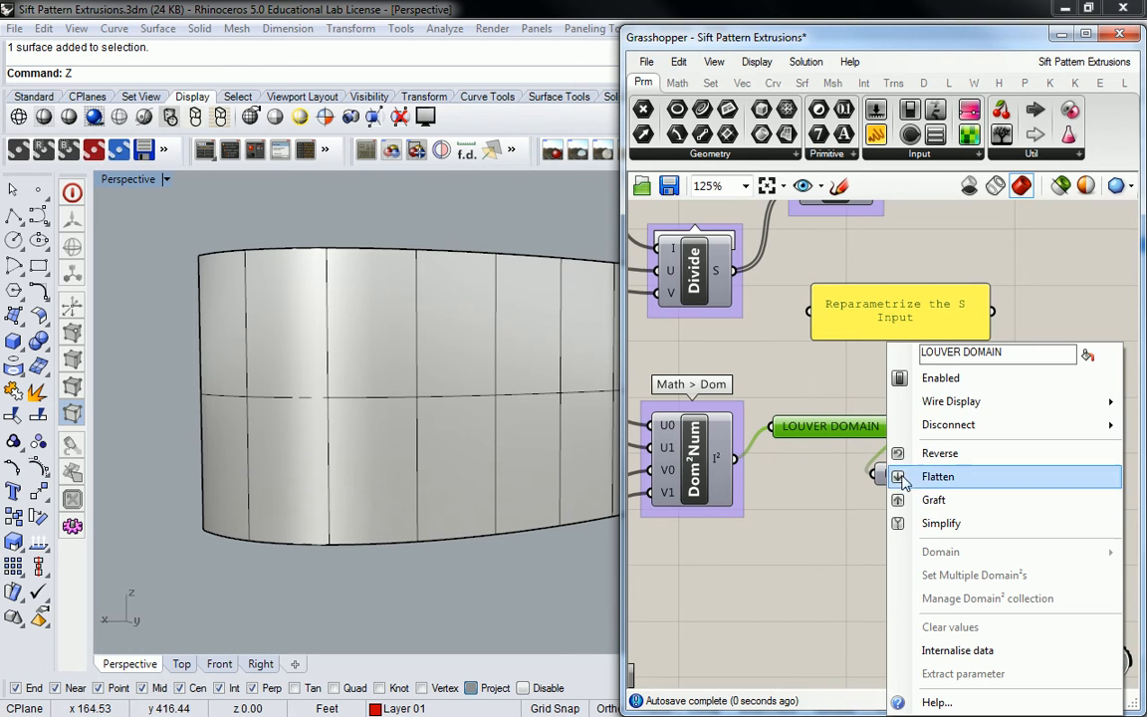
{"action": "right_click", "coordinate": [786, 406]}
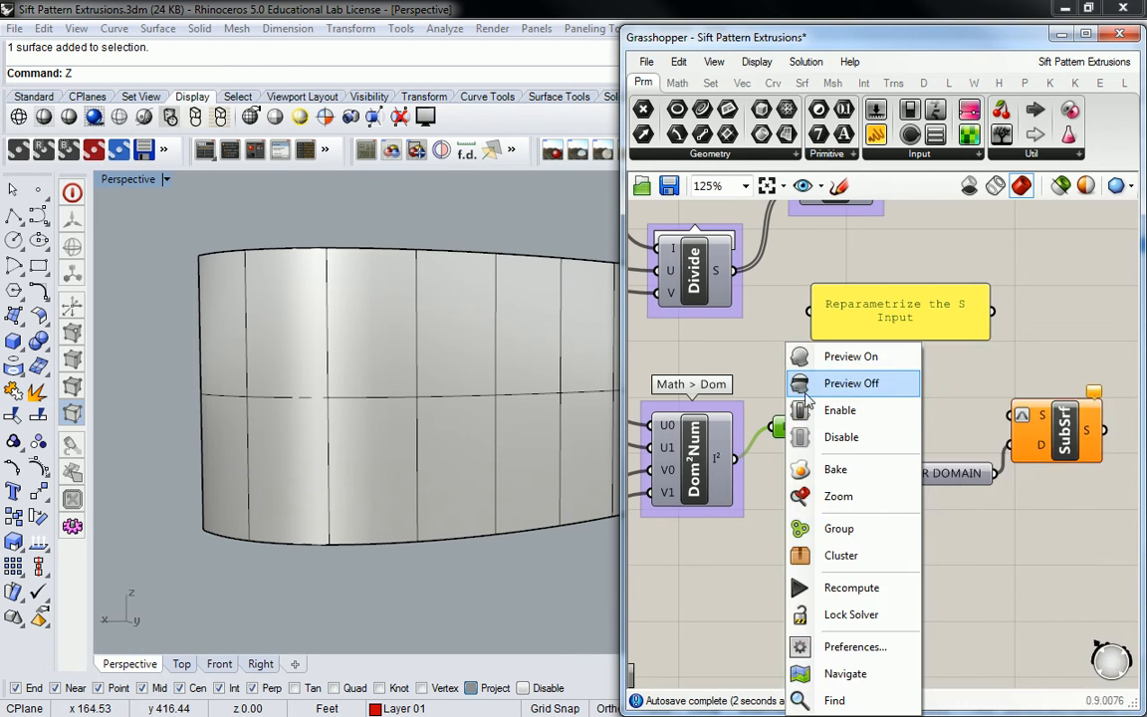
{"action": "right_click_drag", "start_coordinate": [750, 345], "coordinate": [611, 341]}
{"action": "right_click", "coordinate": [739, 422]}
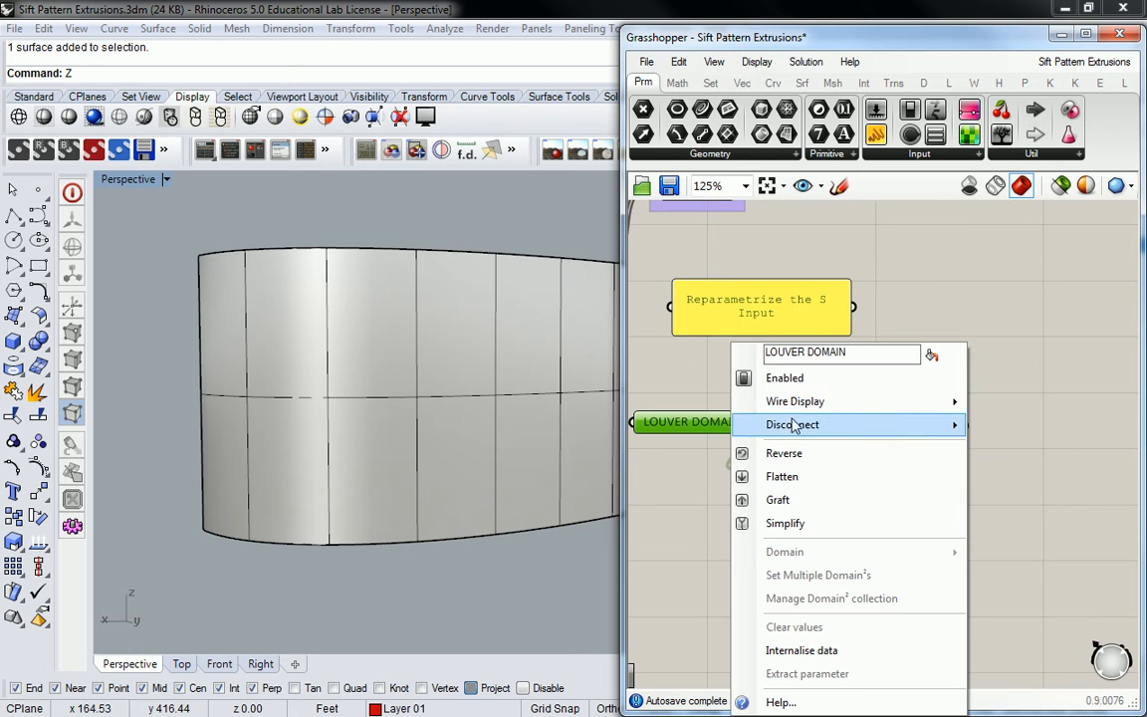
{"action": "mouse_move", "coordinate": [946, 402]}
{"action": "left_click", "coordinate": [1020, 443]}
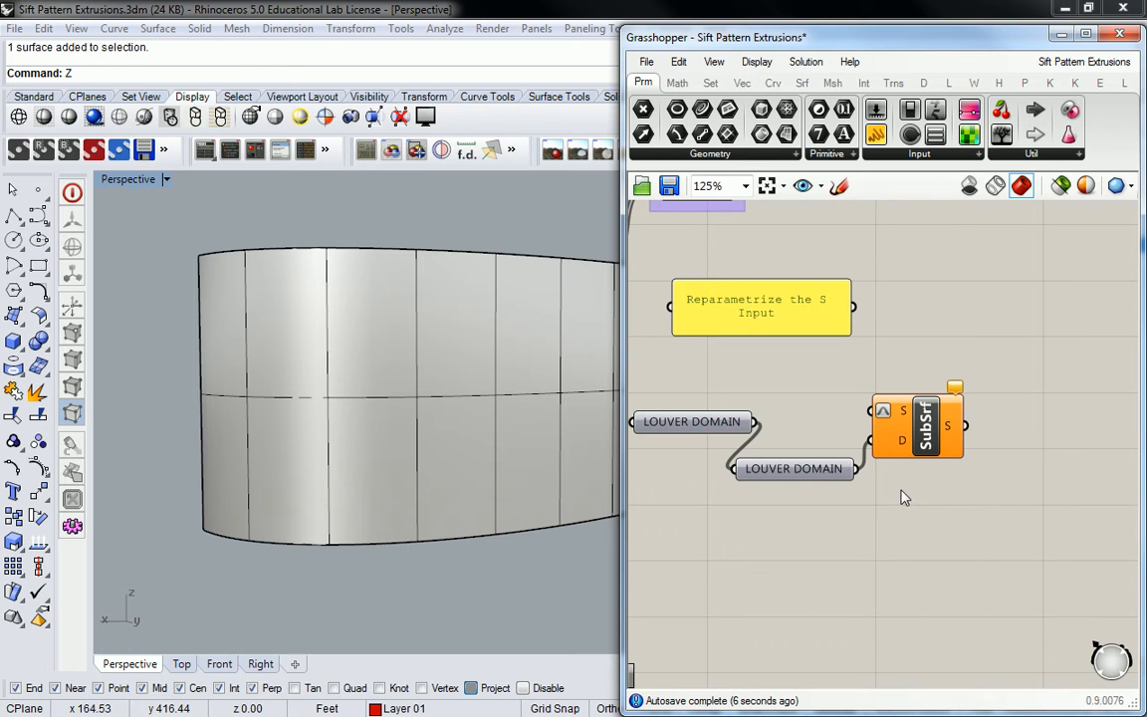
Undo the wire display change on the LOUVER DOMAIN parameter nearer to Dom²Num
{"action": "left_click", "coordinate": [775, 467]}
{"action": "right_click_drag", "start_coordinate": [776, 467], "coordinate": [928, 448]}
{"action": "key", "text": "ctrl+z"}
{"action": "key", "text": "ctrl+z"}
{"action": "key", "text": "ctrl+z"}
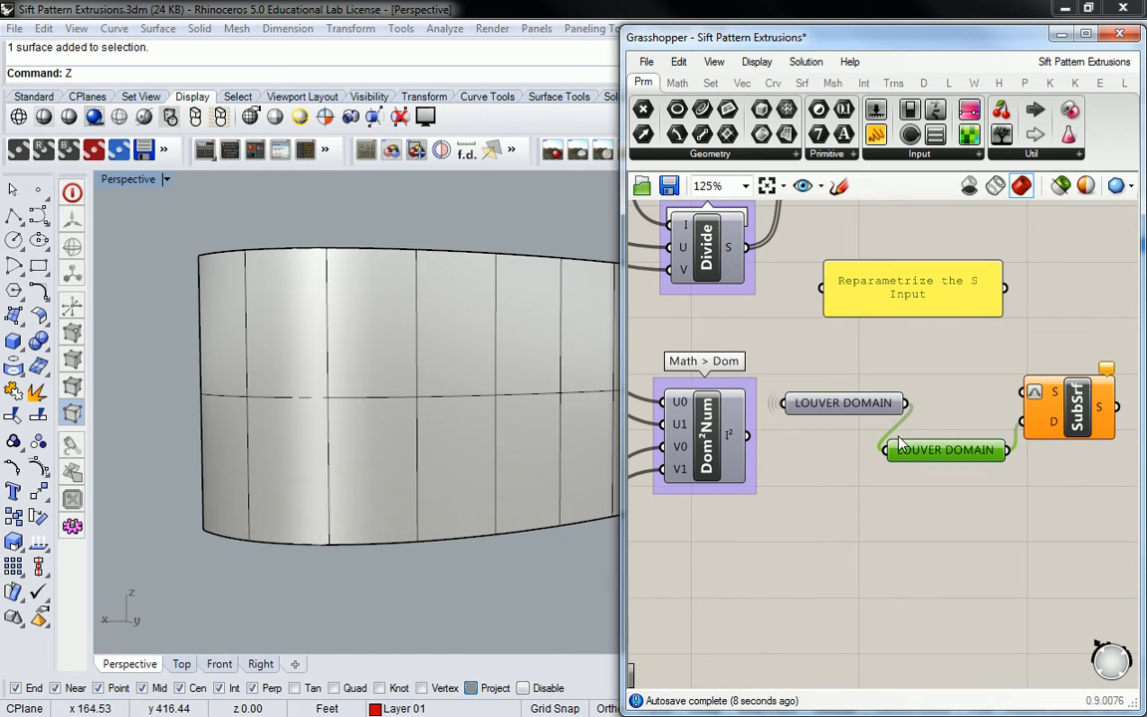
Hide the incoming wire of the LOUVER DOMAIN parameter that feeds the SubSrf component
{"action": "right_click", "coordinate": [917, 458]}
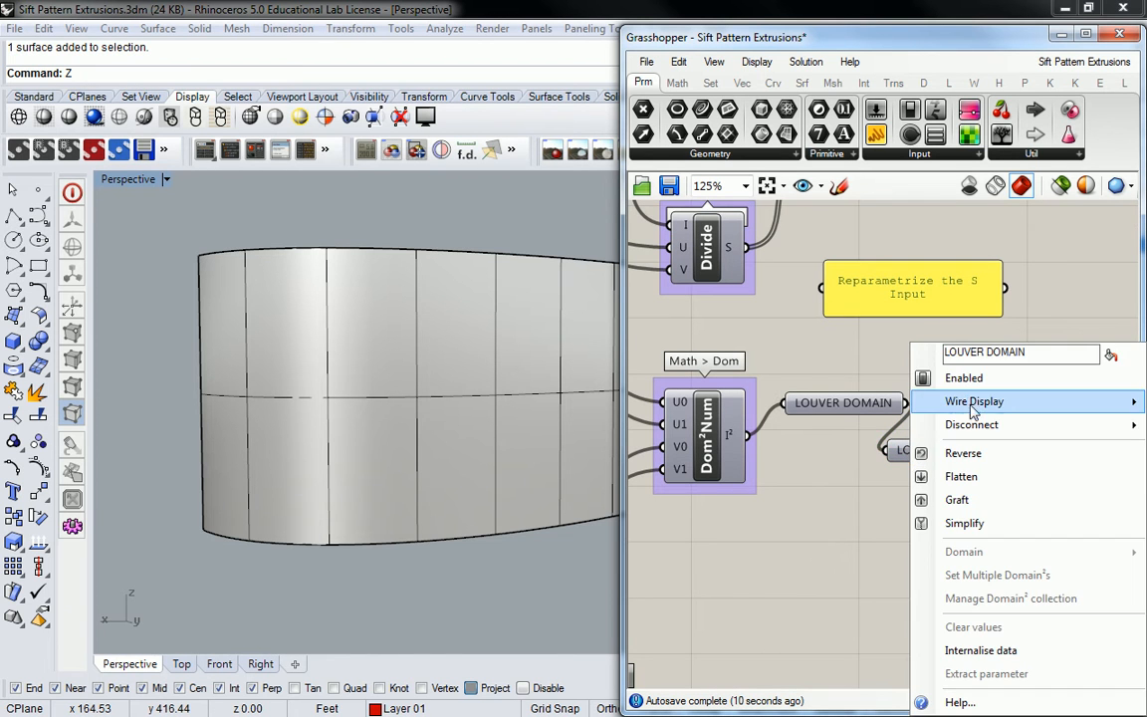
{"action": "right_click_drag", "start_coordinate": [840, 441], "coordinate": [696, 410]}
{"action": "right_click", "coordinate": [766, 426]}
{"action": "mouse_move", "coordinate": [884, 408]}
{"action": "left_click", "coordinate": [1041, 440]}
Move the second LOUVER DOMAIN parameter and the SubSrf component together farther away from Dom²Num
{"action": "left_click_drag", "start_coordinate": [972, 481], "coordinate": [845, 382]}
{"action": "left_click_drag", "start_coordinate": [947, 378], "coordinate": [1045, 389]}
{"action": "left_click", "coordinate": [819, 359]}
{"action": "scroll", "coordinate": [886, 361], "scroll_direction": "down", "scroll_amount": 2}
{"action": "right_click_drag", "start_coordinate": [819, 359], "coordinate": [920, 351]}
{"action": "scroll", "coordinate": [919, 350], "scroll_direction": "down", "scroll_amount": 1}
{"action": "scroll", "coordinate": [919, 351], "scroll_direction": "up", "scroll_amount": 1}
{"action": "right_click_drag", "start_coordinate": [798, 369], "coordinate": [994, 361]}
{"action": "right_click_drag", "start_coordinate": [1077, 356], "coordinate": [878, 364]}
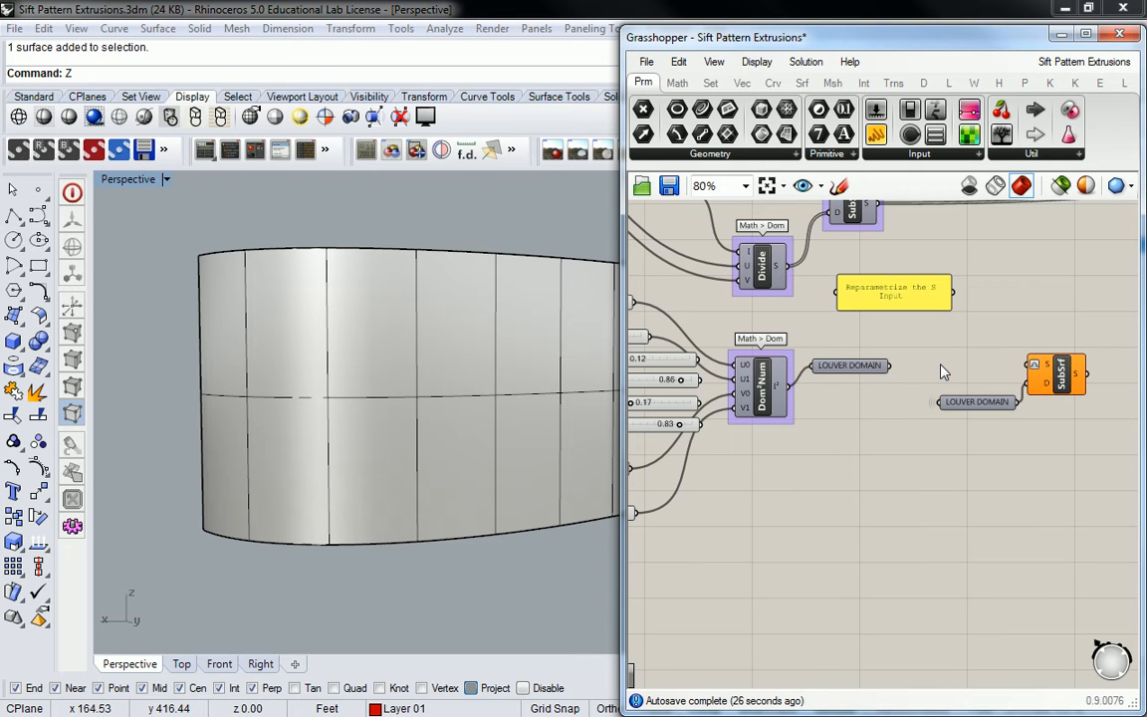
Review the Primitive parameter list and check the hidden wire between the two LOUVER DOMAIN parameters
{"action": "left_click", "coordinate": [849, 155]}
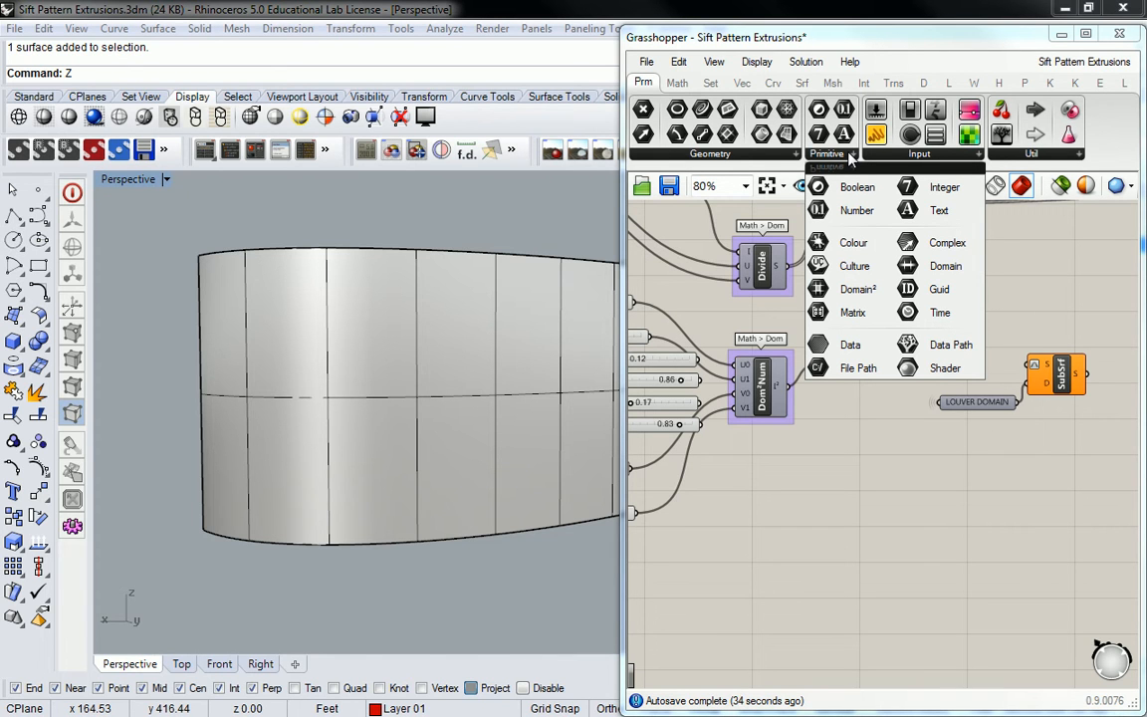
{"action": "right_click_drag", "start_coordinate": [984, 264], "coordinate": [985, 374]}
{"action": "right_click_drag", "start_coordinate": [927, 348], "coordinate": [919, 430]}
{"action": "scroll", "coordinate": [922, 426], "scroll_direction": "down", "scroll_amount": 2}
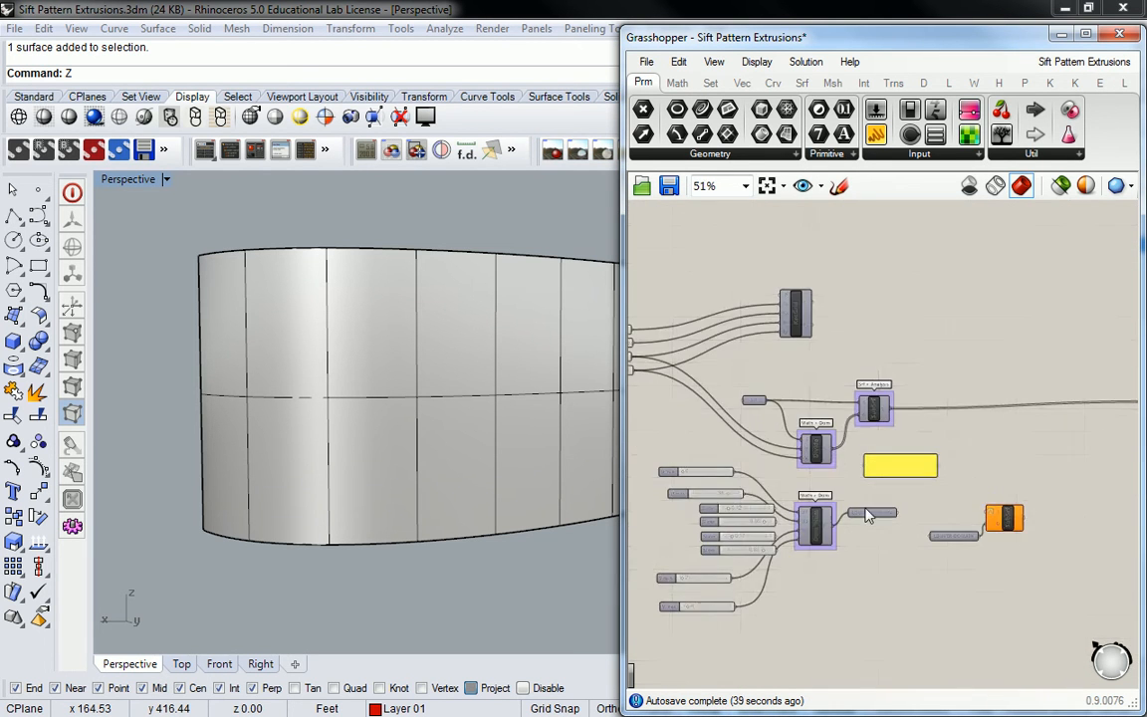
{"action": "scroll", "coordinate": [861, 495], "scroll_direction": "up", "scroll_amount": 4}
{"action": "right_click_drag", "start_coordinate": [861, 495], "coordinate": [866, 455]}
{"action": "scroll", "coordinate": [866, 455], "scroll_direction": "down", "scroll_amount": 1}
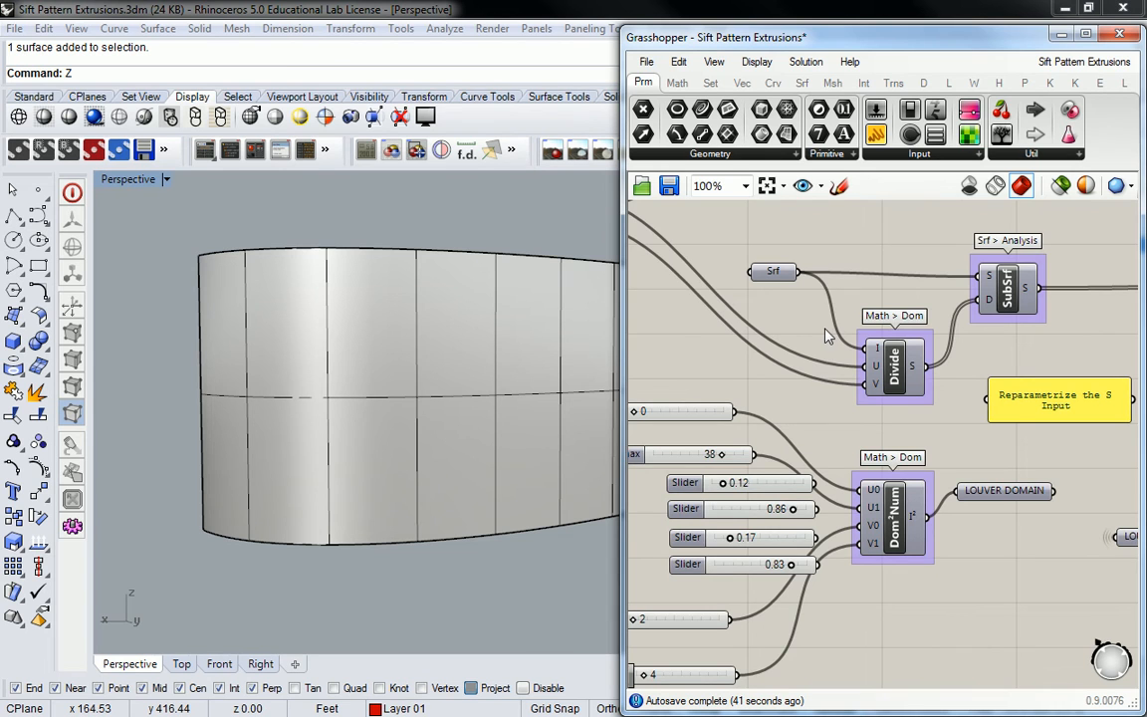
{"action": "right_click_drag", "start_coordinate": [1024, 410], "coordinate": [901, 420]}
{"action": "left_click_drag", "start_coordinate": [965, 444], "coordinate": [921, 545]}
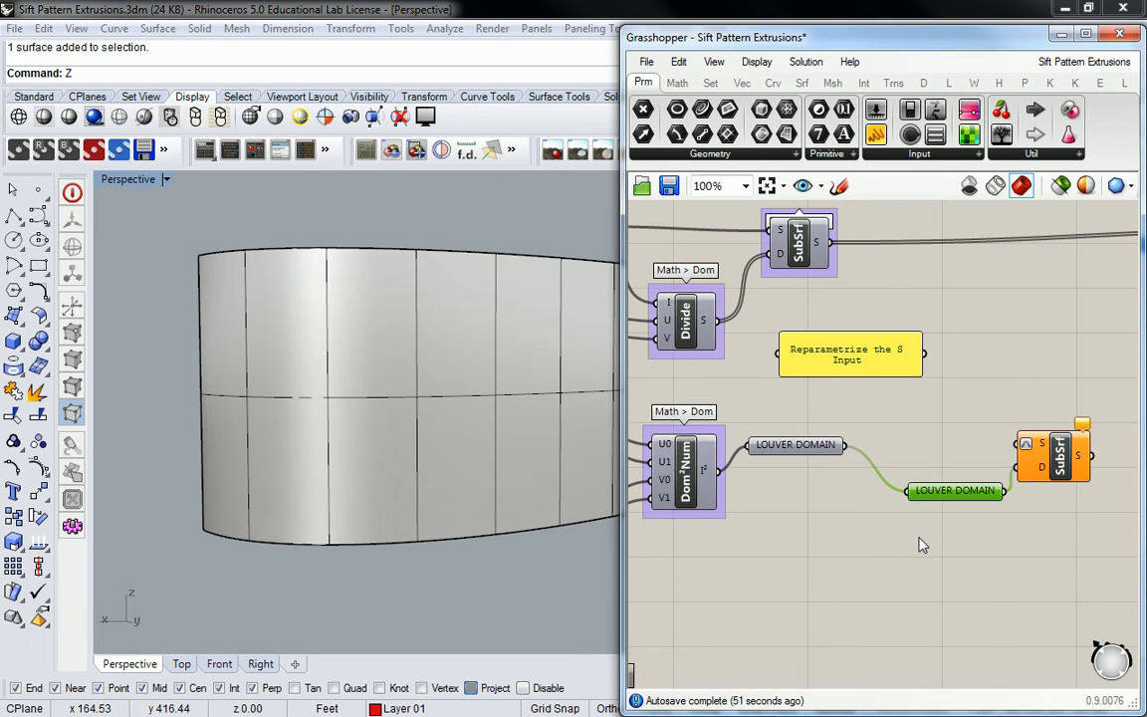
Inspect the contents of the BASE CURVED SRF surface parameter fed by the upper SubSrf
{"action": "scroll", "coordinate": [927, 259], "scroll_direction": "down", "scroll_amount": 4}
{"action": "scroll", "coordinate": [1014, 317], "scroll_direction": "up", "scroll_amount": 2}
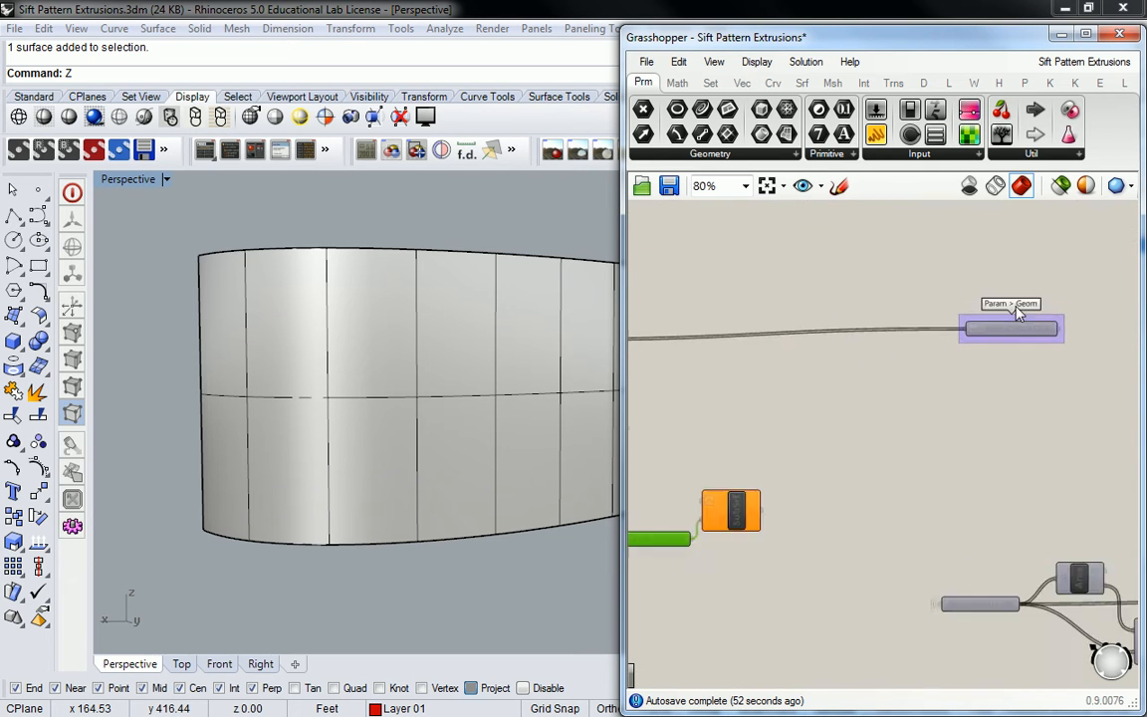
{"action": "scroll", "coordinate": [1014, 317], "scroll_direction": "up", "scroll_amount": 3}
{"action": "mouse_move", "coordinate": [1016, 353]}
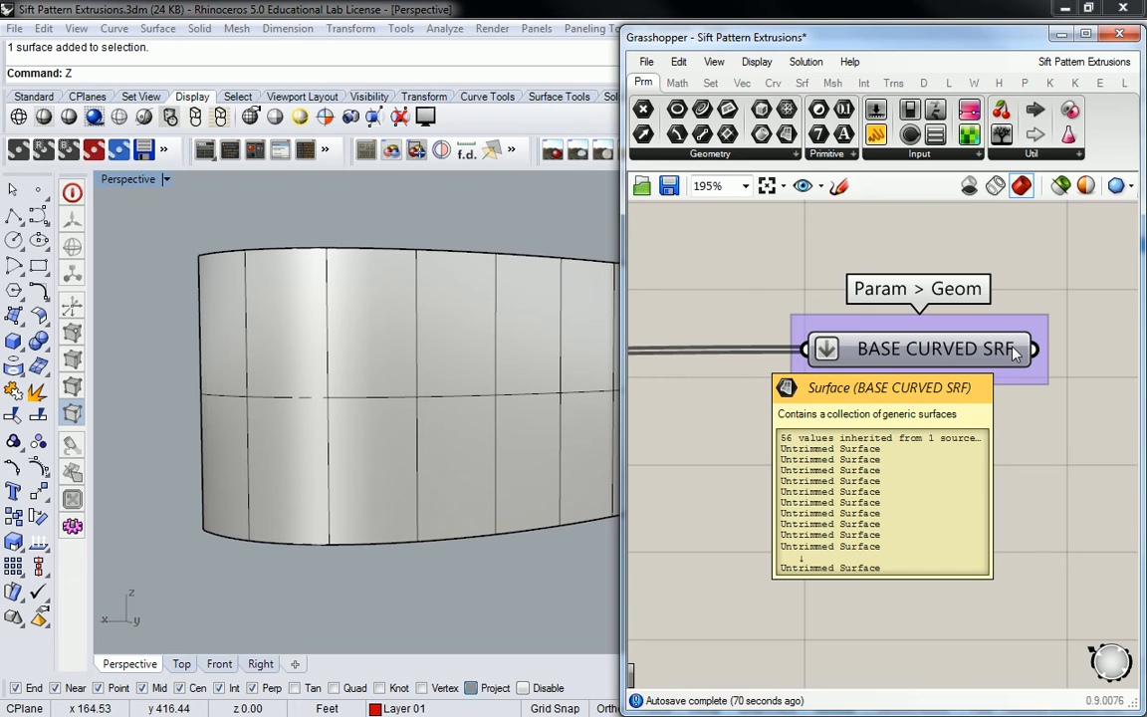
{"action": "scroll", "coordinate": [1006, 317], "scroll_direction": "down", "scroll_amount": 4}
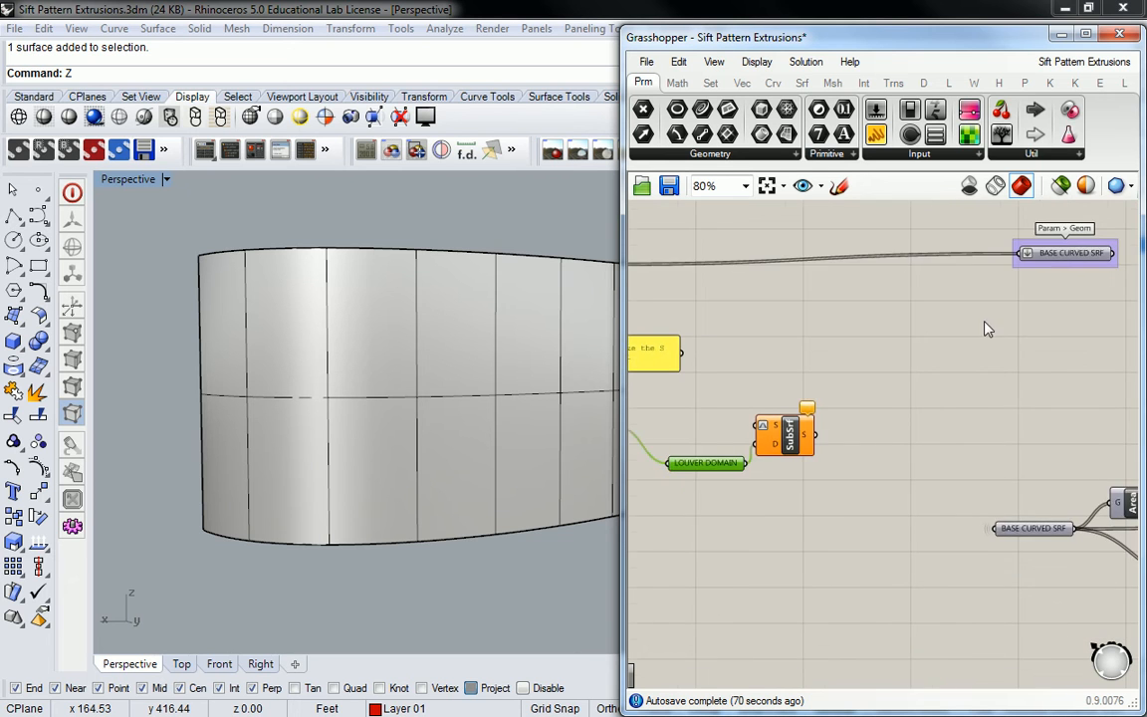
{"action": "right_click_drag", "start_coordinate": [773, 406], "coordinate": [863, 400]}
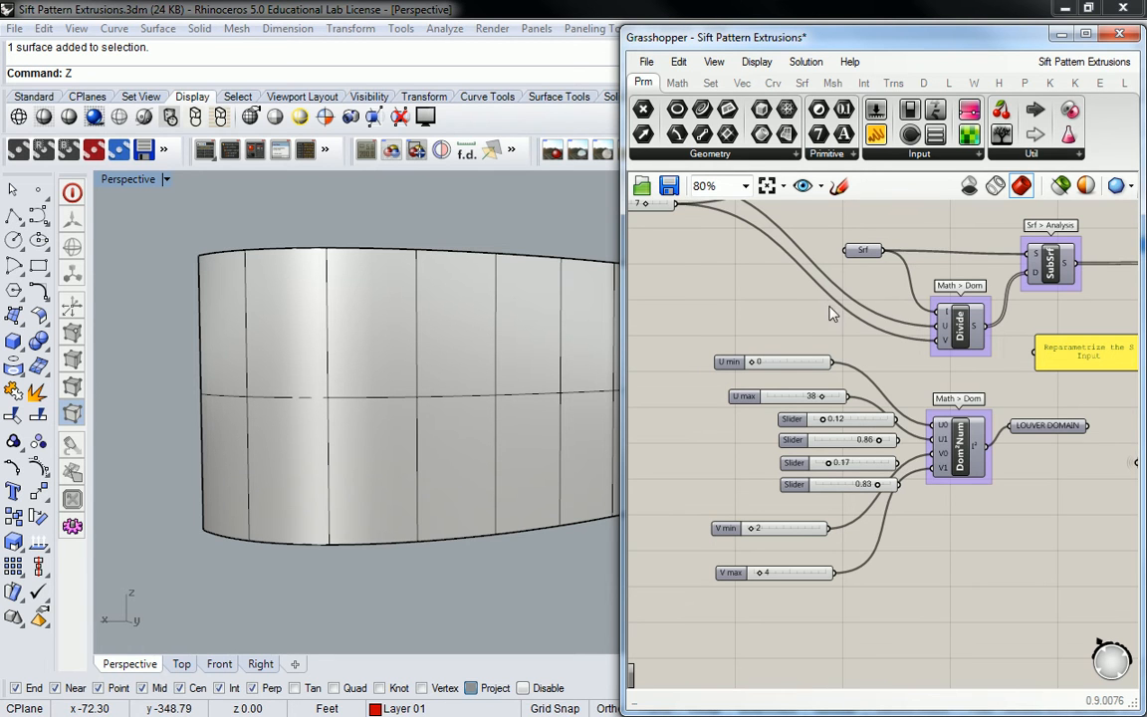
Delete the existing U min, U max, V min and V max sliders with whole-number values from Dom²Num
{"action": "right_click_drag", "start_coordinate": [779, 314], "coordinate": [767, 264]}
{"action": "left_click_drag", "start_coordinate": [753, 259], "coordinate": [683, 603]}
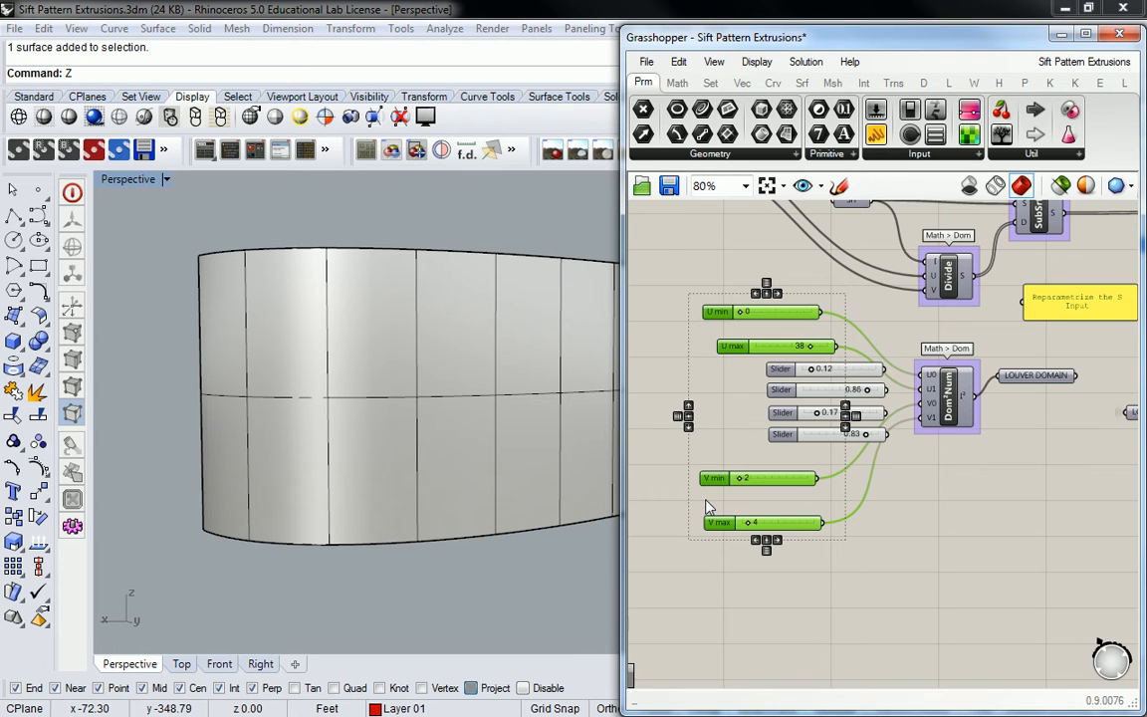
{"action": "key", "text": "Delete"}
Connect the 0.12, 0.86, 0.17 and 0.83 sliders to the U0, U1, V0 and V1 inputs of Dom²Num
{"action": "scroll", "coordinate": [830, 460], "scroll_direction": "up", "scroll_amount": 3}
{"action": "left_click_drag", "start_coordinate": [881, 377], "coordinate": [936, 407]}
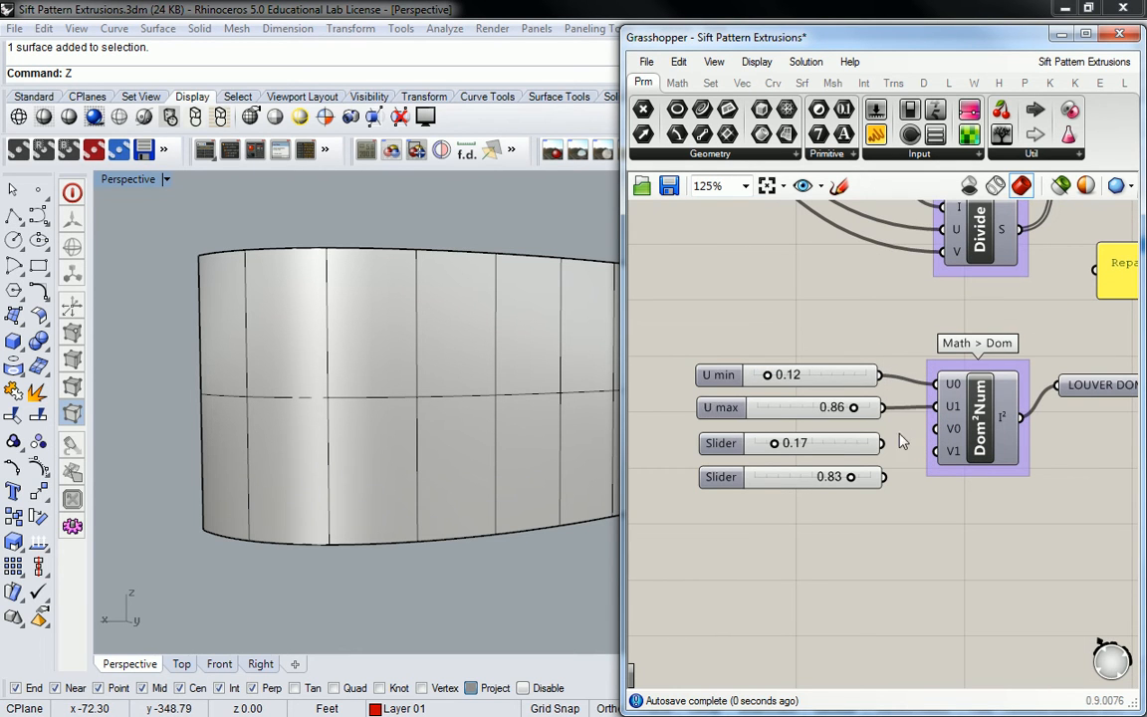
{"action": "left_click_drag", "start_coordinate": [883, 445], "coordinate": [936, 429]}
{"action": "left_click_drag", "start_coordinate": [882, 476], "coordinate": [936, 451]}
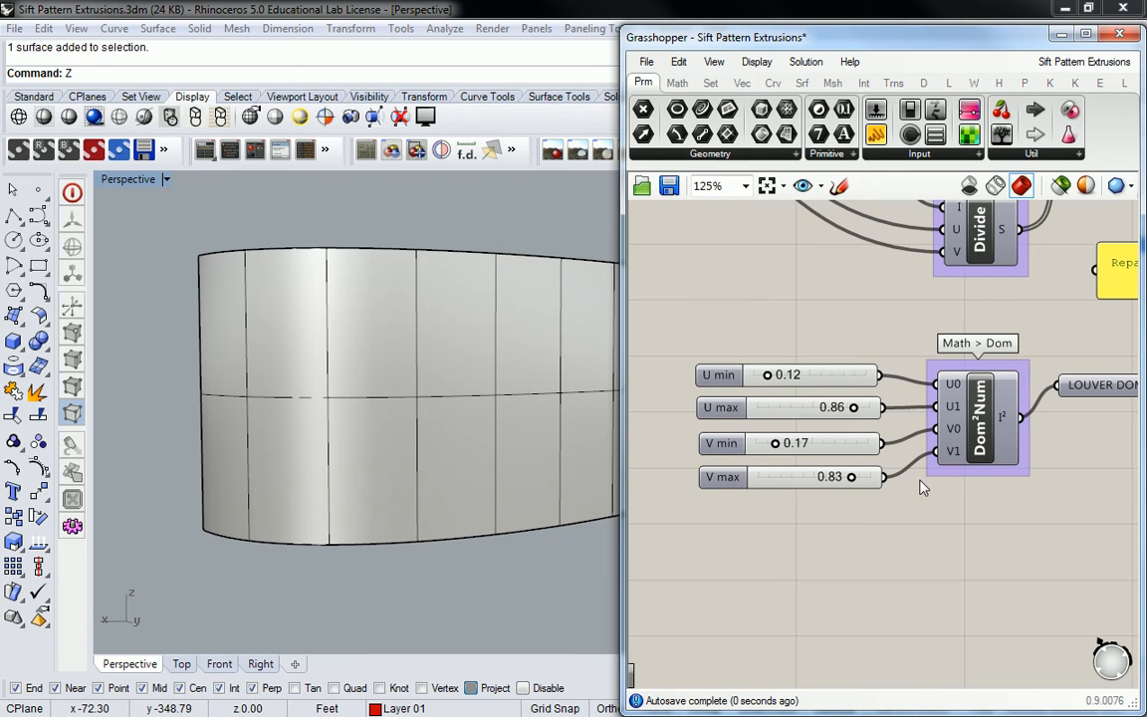
Move the second LOUVER DOMAIN parameter and the SubSrf component to the free space above the extrusion components
{"action": "scroll", "coordinate": [942, 500], "scroll_direction": "down", "scroll_amount": 3}
{"action": "right_click_drag", "start_coordinate": [942, 499], "coordinate": [825, 479]}
{"action": "scroll", "coordinate": [927, 468], "scroll_direction": "up", "scroll_amount": 2}
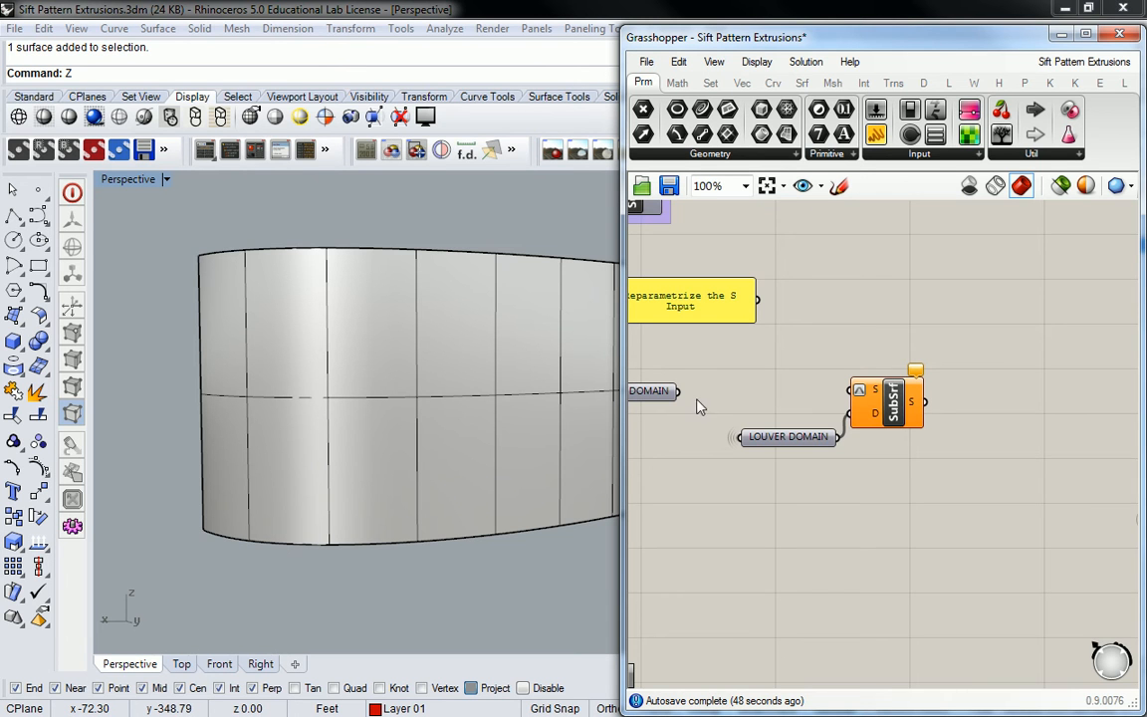
{"action": "left_click_drag", "start_coordinate": [900, 311], "coordinate": [781, 505]}
{"action": "scroll", "coordinate": [856, 469], "scroll_direction": "down", "scroll_amount": 2}
{"action": "scroll", "coordinate": [856, 474], "scroll_direction": "down", "scroll_amount": 5}
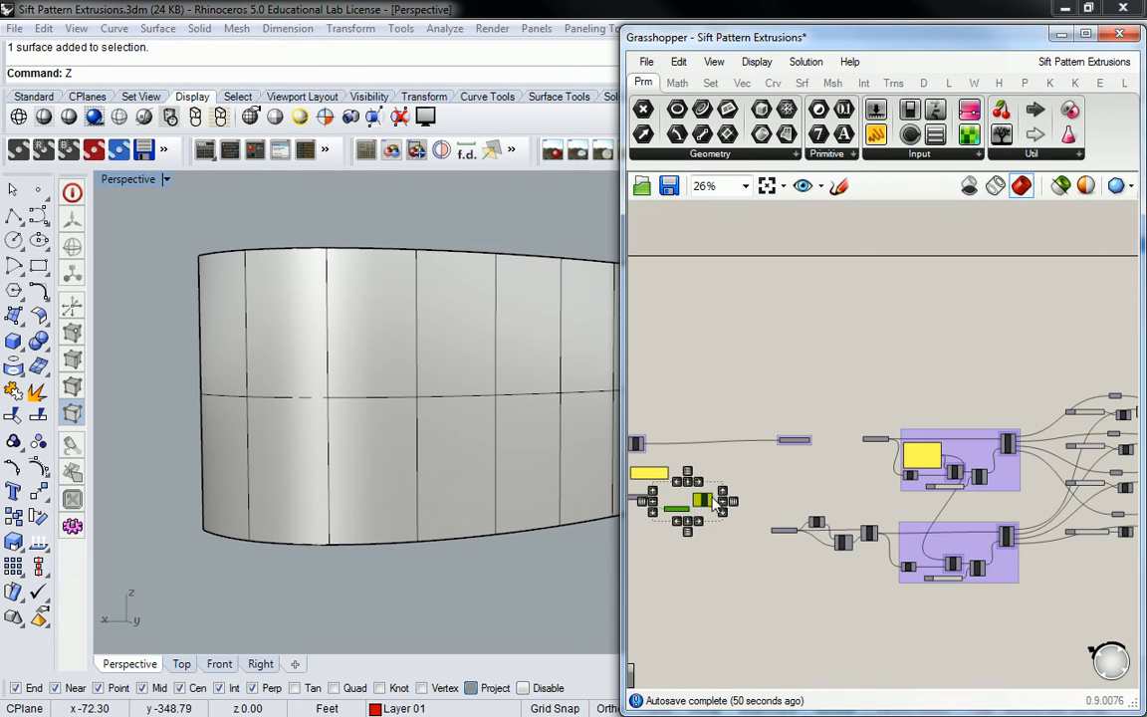
{"action": "left_click_drag", "start_coordinate": [704, 498], "coordinate": [961, 423]}
{"action": "scroll", "coordinate": [961, 424], "scroll_direction": "up", "scroll_amount": 8}
{"action": "right_click_drag", "start_coordinate": [947, 461], "coordinate": [983, 371]}
{"action": "left_click", "coordinate": [1001, 325]}
{"action": "left_click", "coordinate": [1000, 293]}
{"action": "mouse_move", "coordinate": [934, 321]}
{"action": "left_mouse_down"}
{"action": "mouse_move", "coordinate": [868, 331]}
{"action": "mouse_move", "coordinate": [930, 330]}
{"action": "left_mouse_up"}
{"action": "right_click_drag", "start_coordinate": [977, 338], "coordinate": [909, 310]}
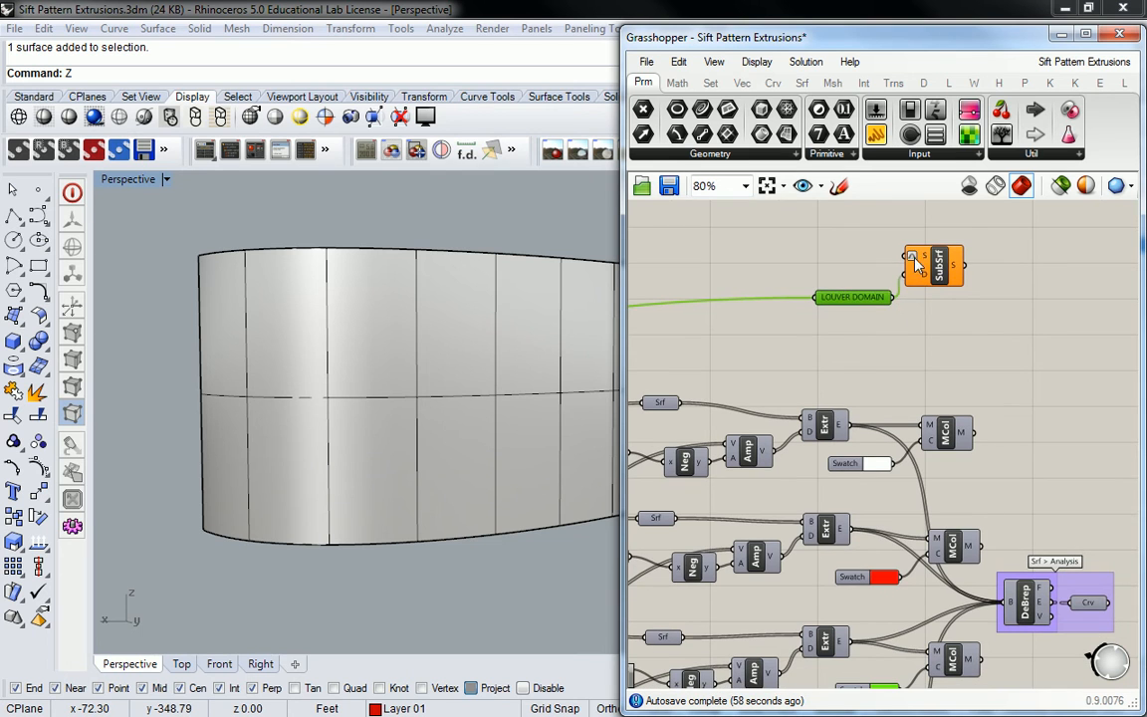
Shift the LOUVER DOMAIN parameter and SubSrf so they sit above the first Amp and Extr components
{"action": "left_click_drag", "start_coordinate": [951, 225], "coordinate": [826, 329]}
{"action": "left_click_drag", "start_coordinate": [931, 264], "coordinate": [781, 308]}
{"action": "right_click_drag", "start_coordinate": [798, 309], "coordinate": [968, 265]}
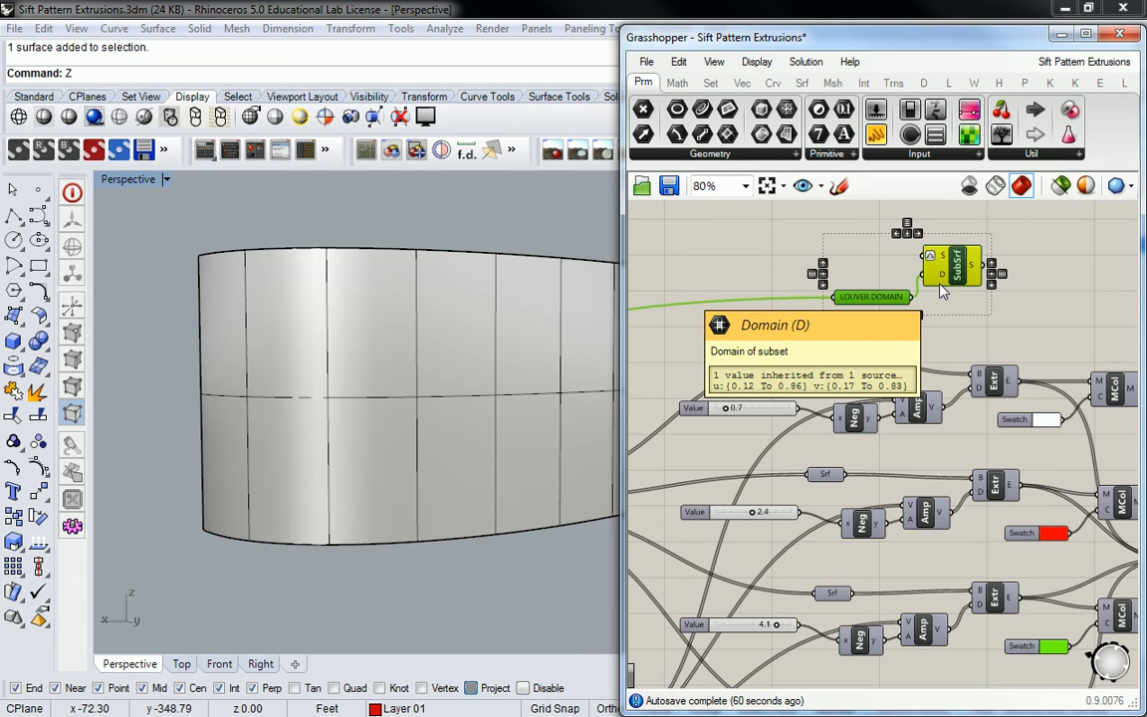
Move the Extr, MCol, Swatch and DeBrep components together farther from the Amp components to open up space
{"action": "scroll", "coordinate": [946, 287], "scroll_direction": "down", "scroll_amount": 3}
{"action": "scroll", "coordinate": [921, 283], "scroll_direction": "up", "scroll_amount": 2}
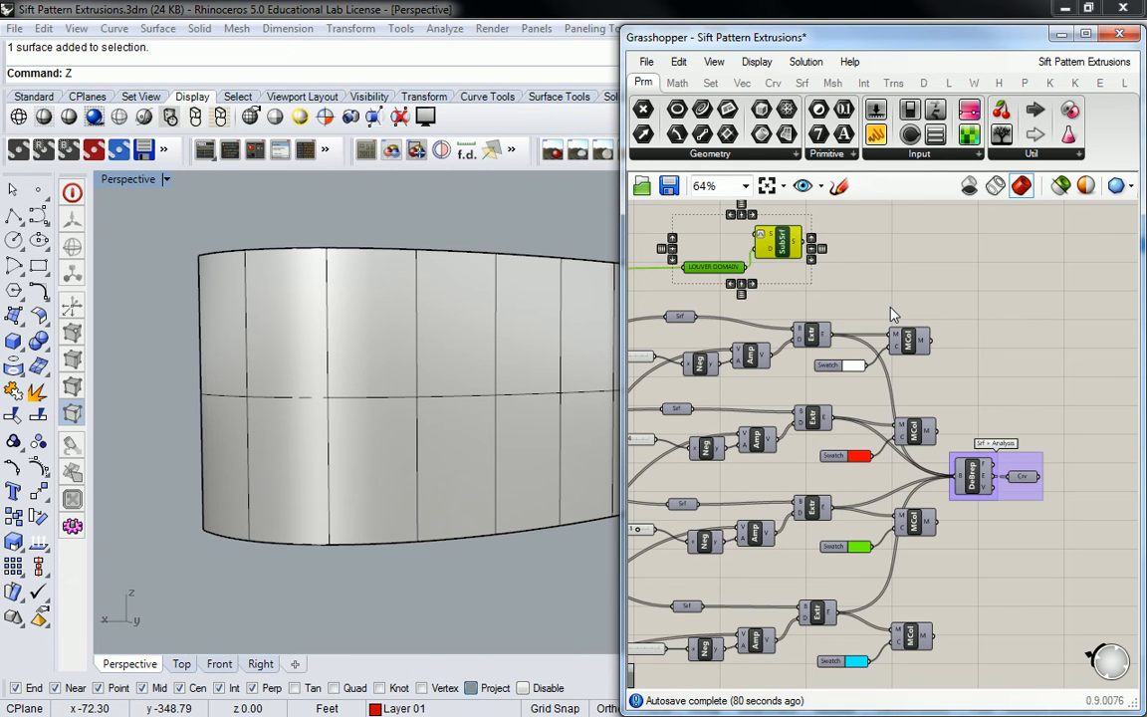
{"action": "left_click_drag", "start_coordinate": [775, 301], "coordinate": [1099, 687]}
{"action": "right_click_drag", "start_coordinate": [861, 372], "coordinate": [746, 296]}
{"action": "left_click_drag", "start_coordinate": [804, 361], "coordinate": [1035, 365]}
{"action": "left_click", "coordinate": [839, 317]}
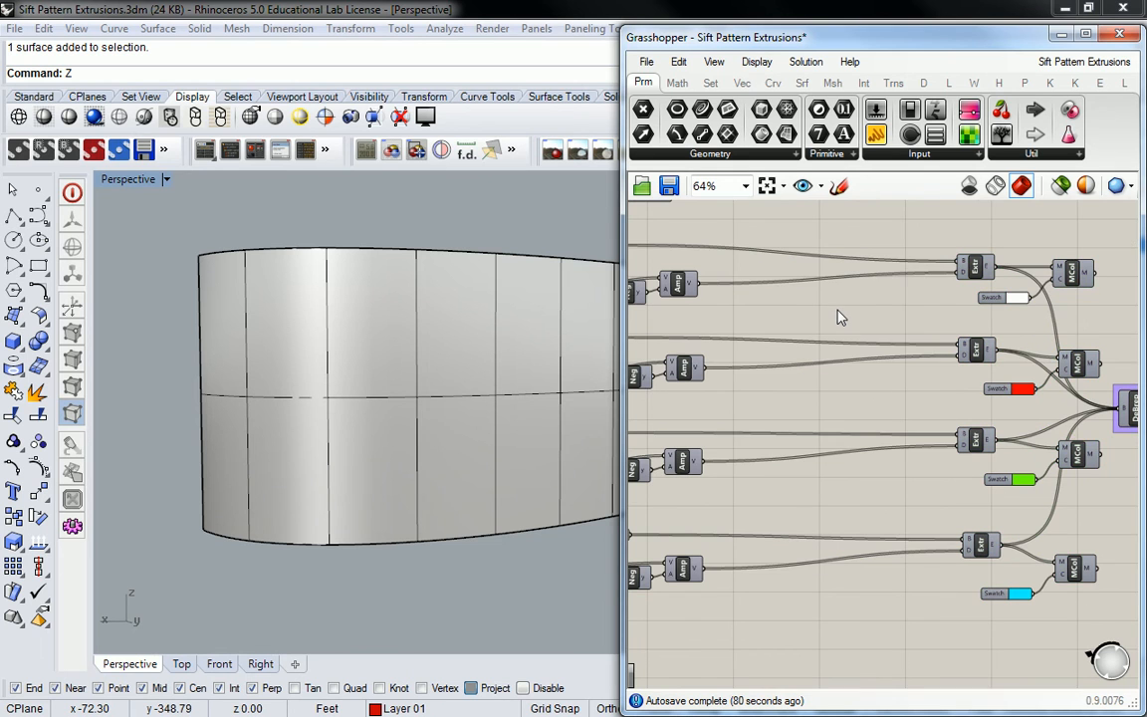
Examine the four Extr components and the wires feeding them from the Srf and Amp components
{"action": "scroll", "coordinate": [838, 316], "scroll_direction": "down", "scroll_amount": 1}
{"action": "right_click_drag", "start_coordinate": [727, 297], "coordinate": [835, 325]}
{"action": "left_click_drag", "start_coordinate": [874, 205], "coordinate": [844, 269]}
{"action": "left_click_drag", "start_coordinate": [1047, 258], "coordinate": [848, 555]}
{"action": "scroll", "coordinate": [869, 331], "scroll_direction": "up", "scroll_amount": 1}
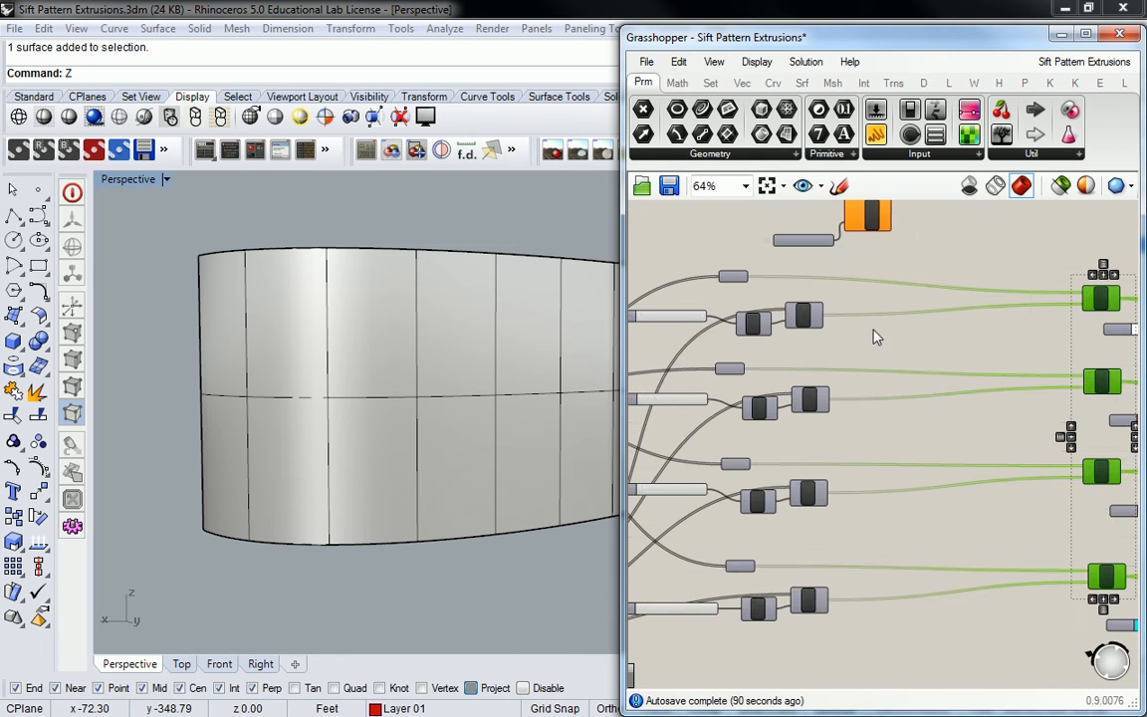
{"action": "right_click_drag", "start_coordinate": [979, 269], "coordinate": [953, 261]}
{"action": "left_click", "coordinate": [1009, 278]}
{"action": "left_click", "coordinate": [1074, 292]}
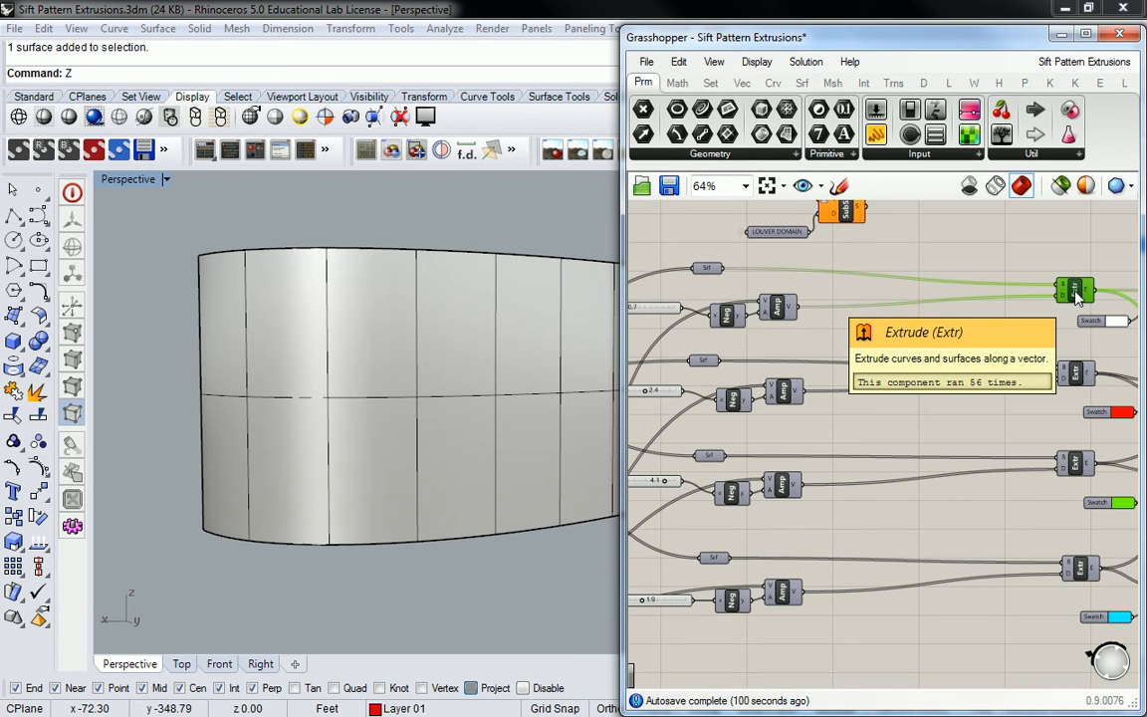
Connect the first Srf parameter to the S input of SubSrf and check the resulting panels on the curved surface
{"action": "left_click", "coordinate": [708, 269]}
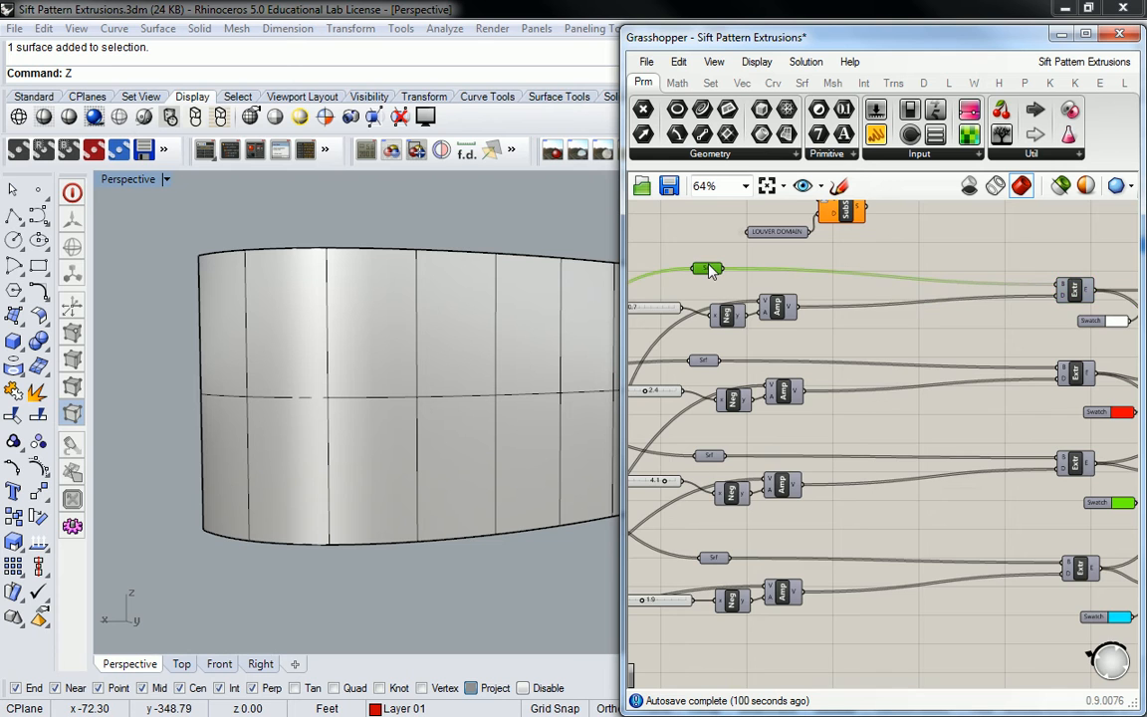
{"action": "right_click_drag", "start_coordinate": [790, 263], "coordinate": [794, 320]}
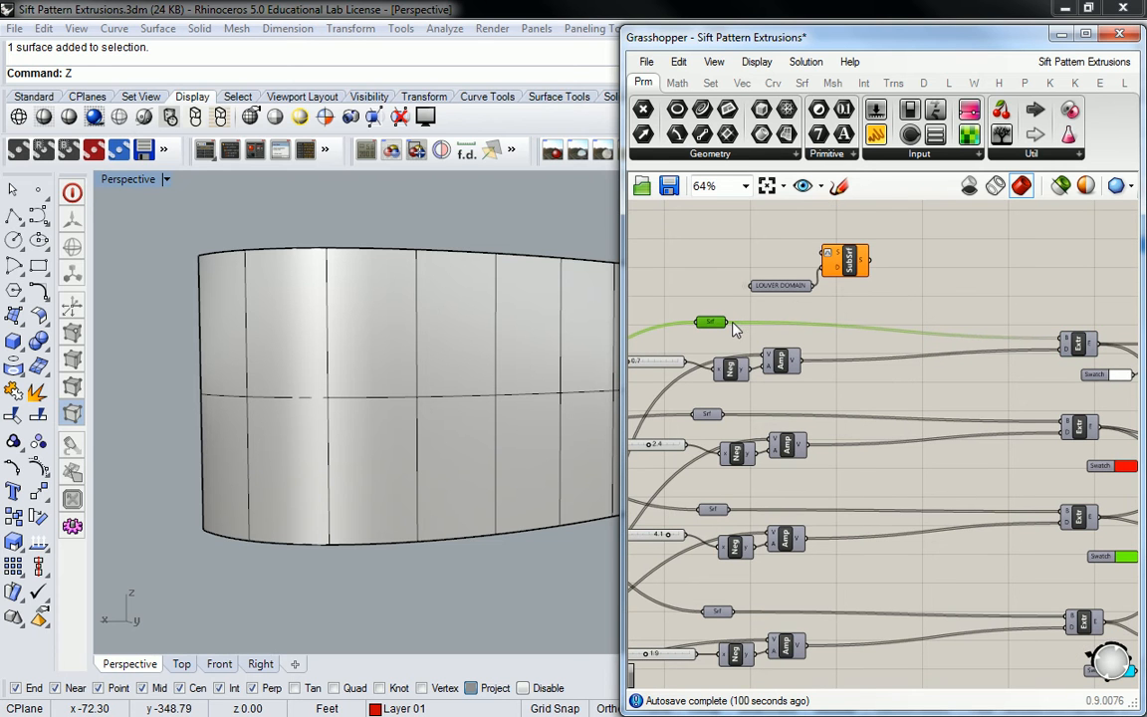
{"action": "left_click_drag", "start_coordinate": [728, 322], "coordinate": [828, 254]}
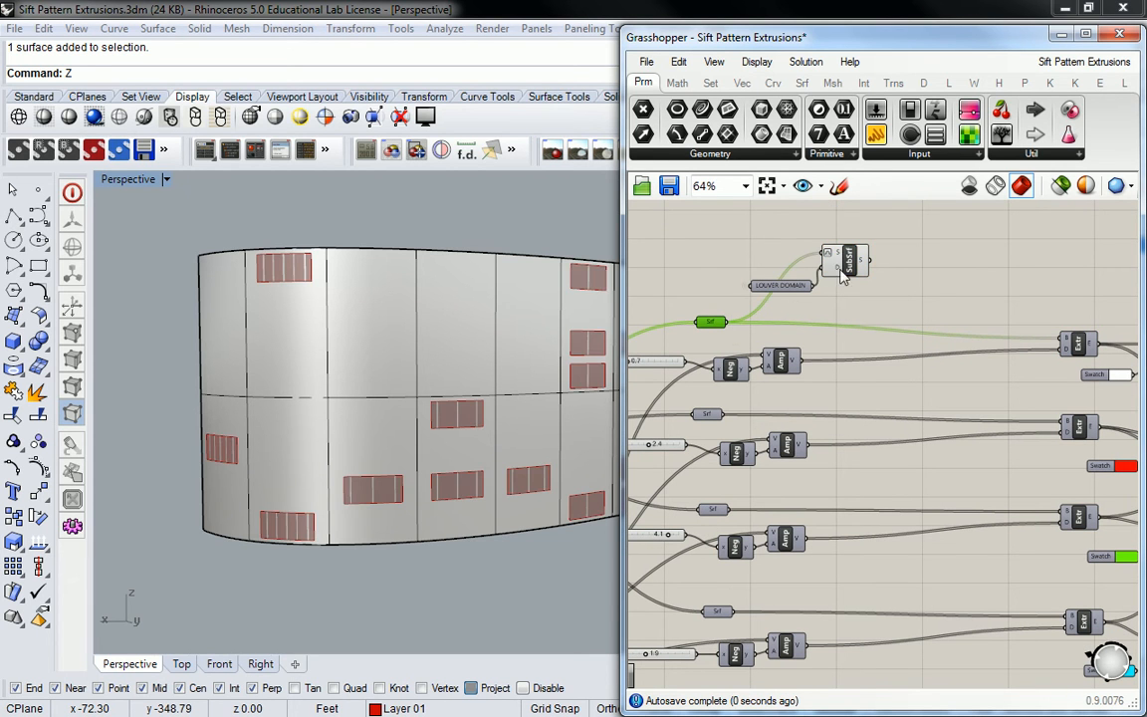
{"action": "right_click_drag", "start_coordinate": [512, 391], "coordinate": [463, 390]}
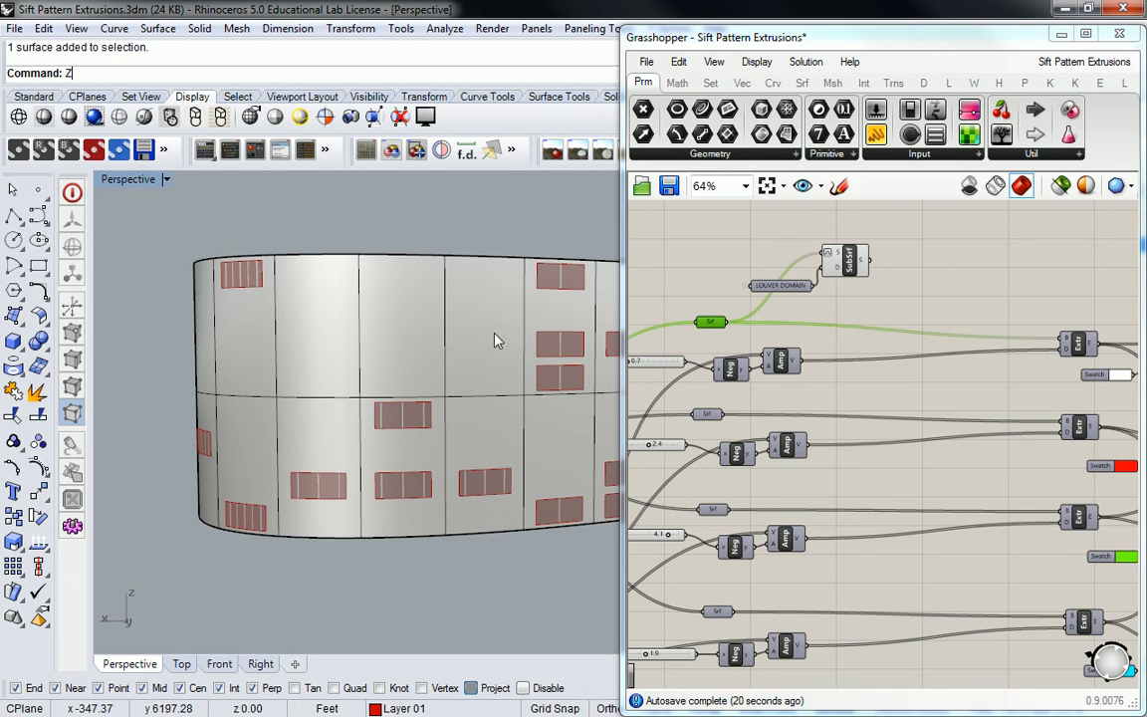
Set the U min slider of the louver domain to 0.54
{"action": "right_click_drag", "start_coordinate": [784, 316], "coordinate": [890, 312]}
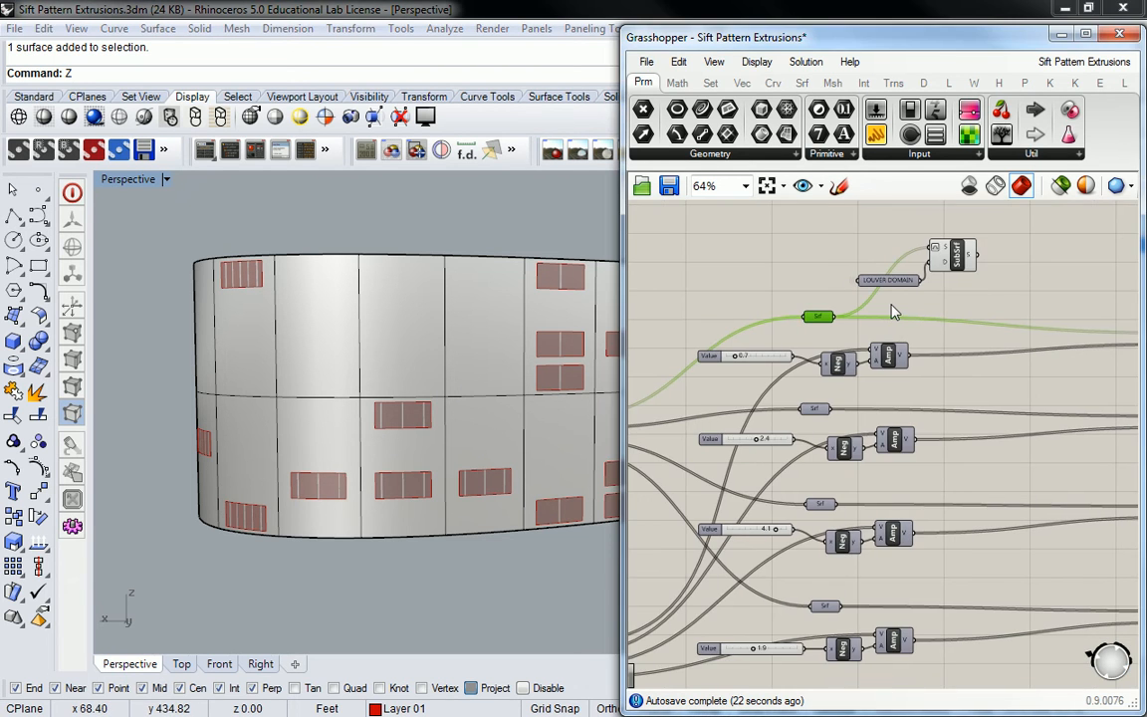
{"action": "scroll", "coordinate": [925, 296], "scroll_direction": "down", "scroll_amount": 5}
{"action": "right_click_drag", "start_coordinate": [810, 306], "coordinate": [1008, 278]}
{"action": "scroll", "coordinate": [964, 323], "scroll_direction": "up", "scroll_amount": 6}
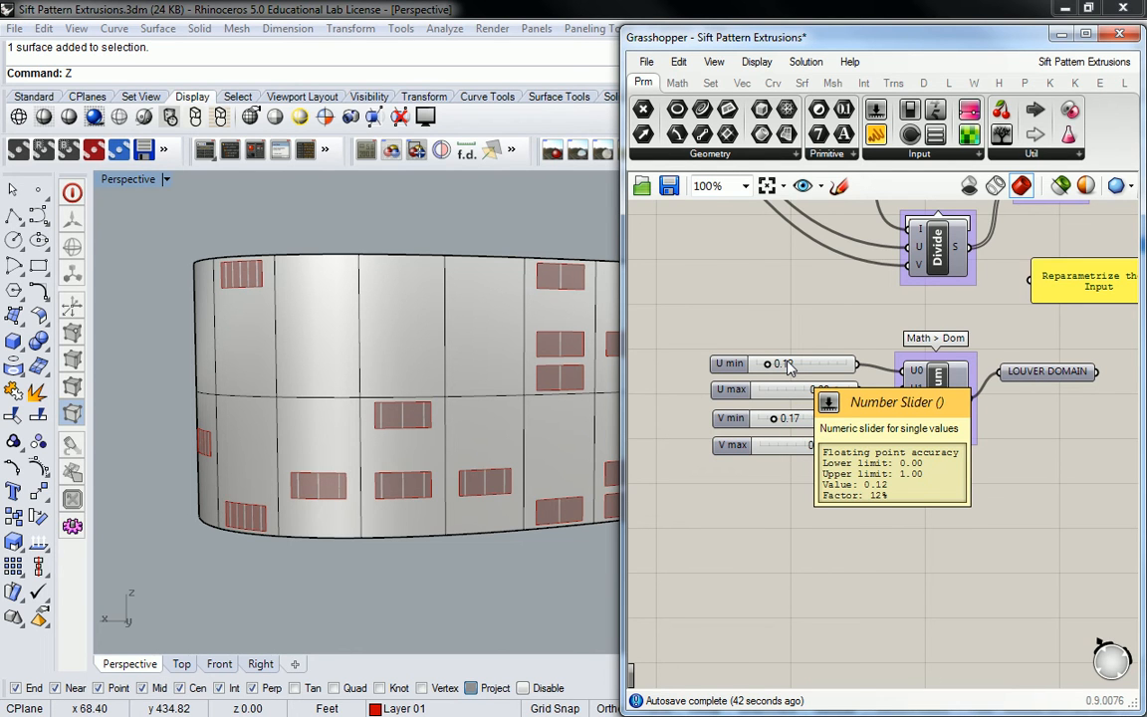
{"action": "left_click_drag", "start_coordinate": [766, 365], "coordinate": [808, 391]}
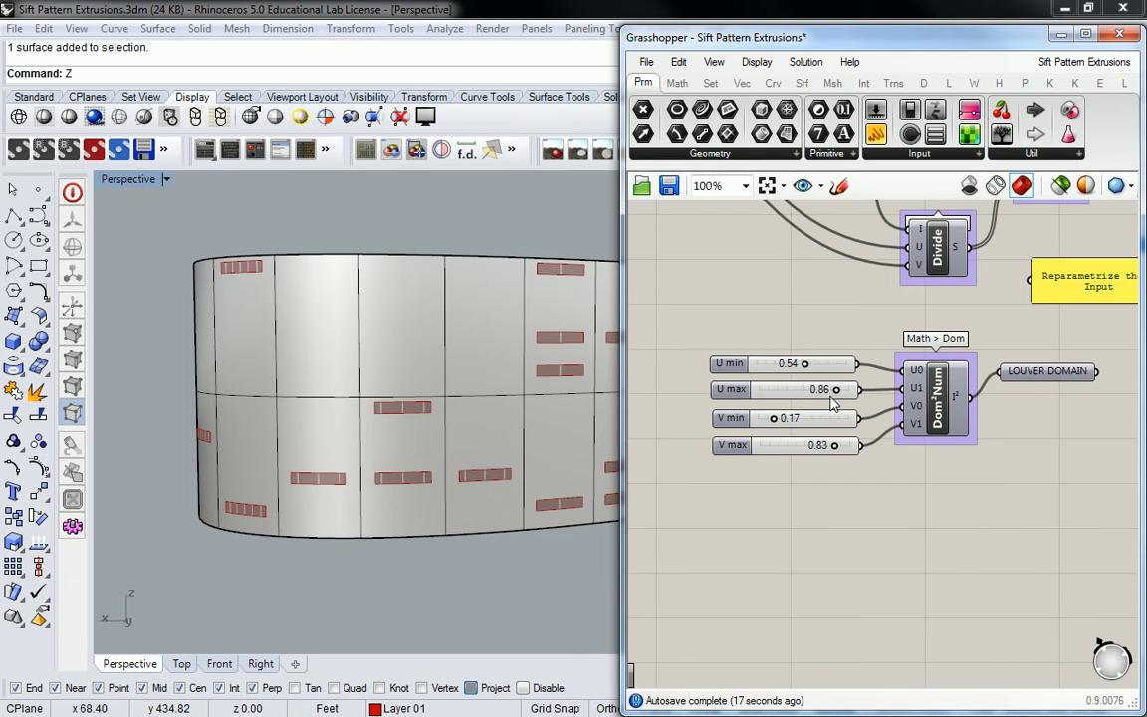
Set the U max slider to 0.98 and inspect the louver panels on the model from another angle
{"action": "double_click", "coordinate": [825, 395]}
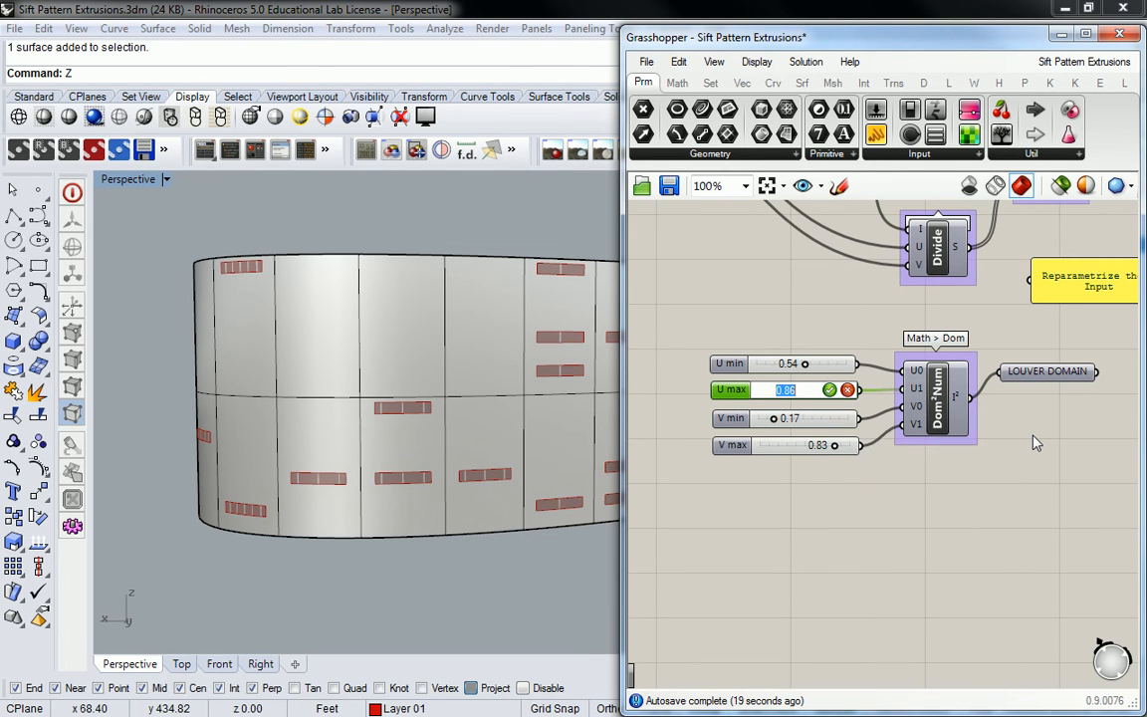
{"action": "type", "text": "98"}
{"action": "key", "text": "Home"}
{"action": "type", "text": "."}
{"action": "key", "text": "Return"}
{"action": "right_click_drag", "start_coordinate": [458, 227], "coordinate": [438, 269]}
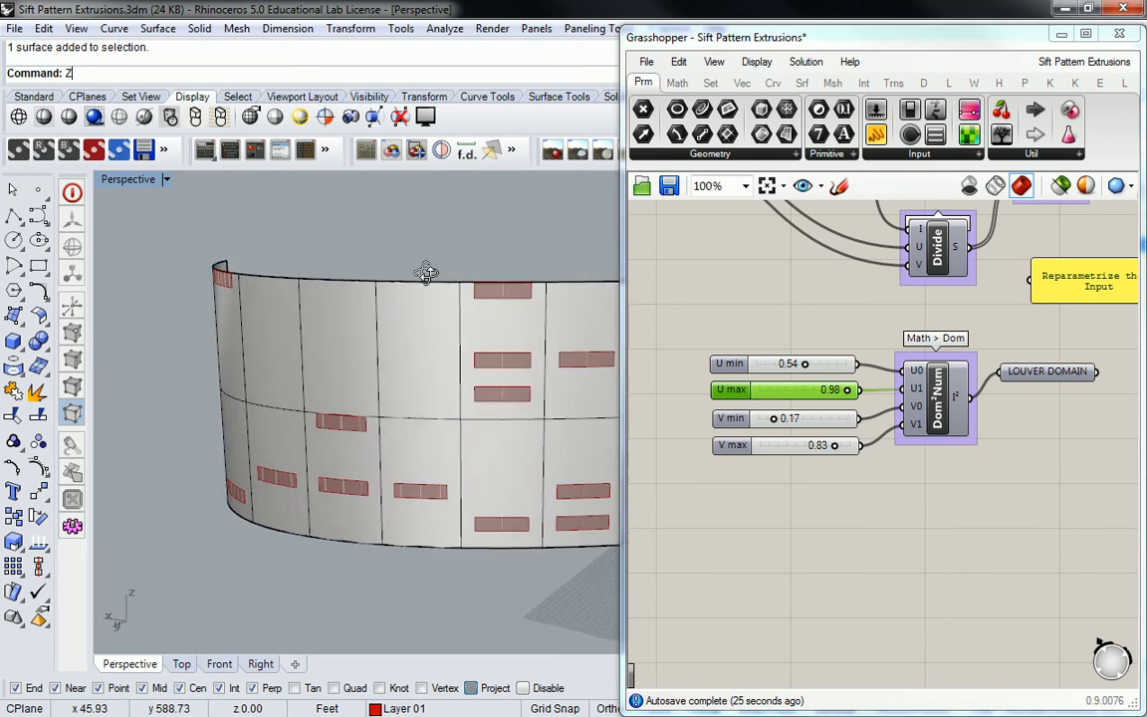
Set the V min slider to 0.00 and the V max slider to 1.00 while viewing one louver panel up close
{"action": "scroll", "coordinate": [438, 269], "scroll_direction": "up", "scroll_amount": 8}
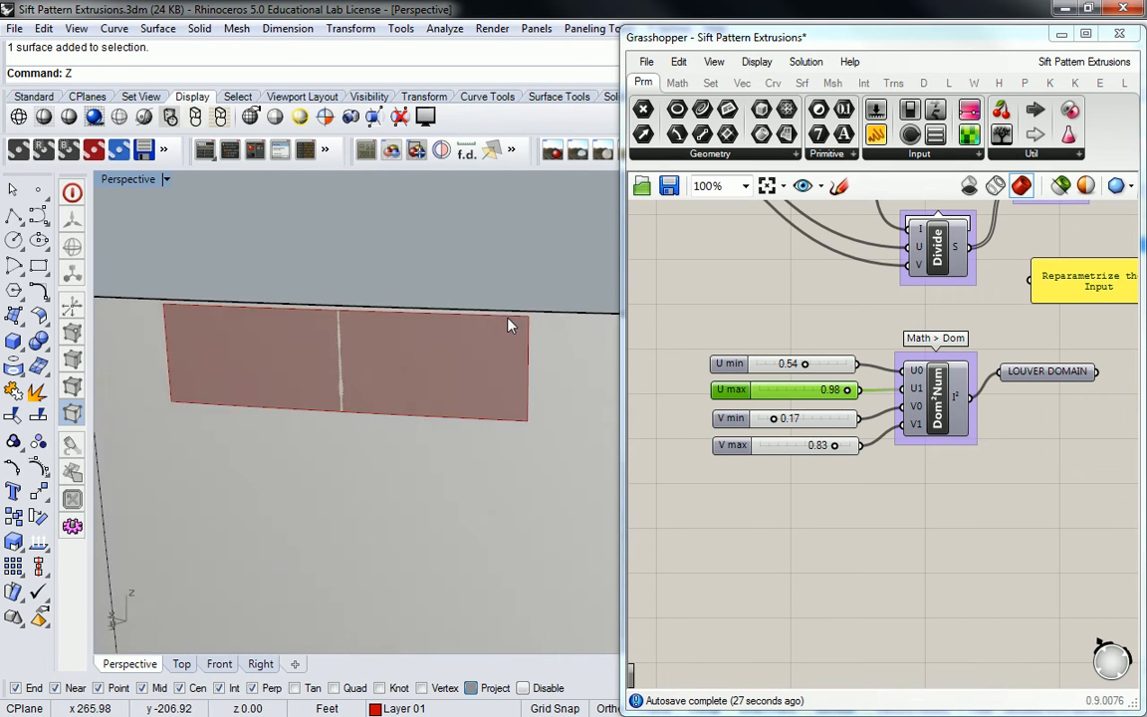
{"action": "scroll", "coordinate": [502, 325], "scroll_direction": "down", "scroll_amount": 4}
{"action": "left_click", "coordinate": [779, 423]}
{"action": "left_click_drag", "start_coordinate": [780, 423], "coordinate": [750, 418]}
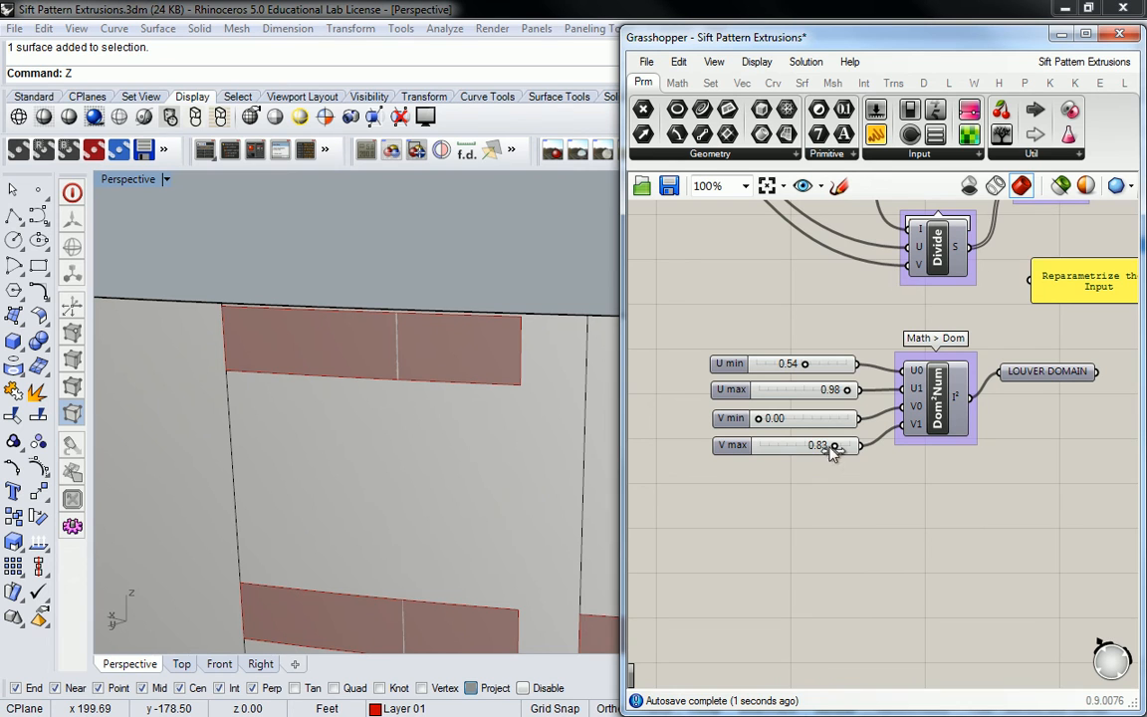
{"action": "left_click_drag", "start_coordinate": [828, 446], "coordinate": [870, 448]}
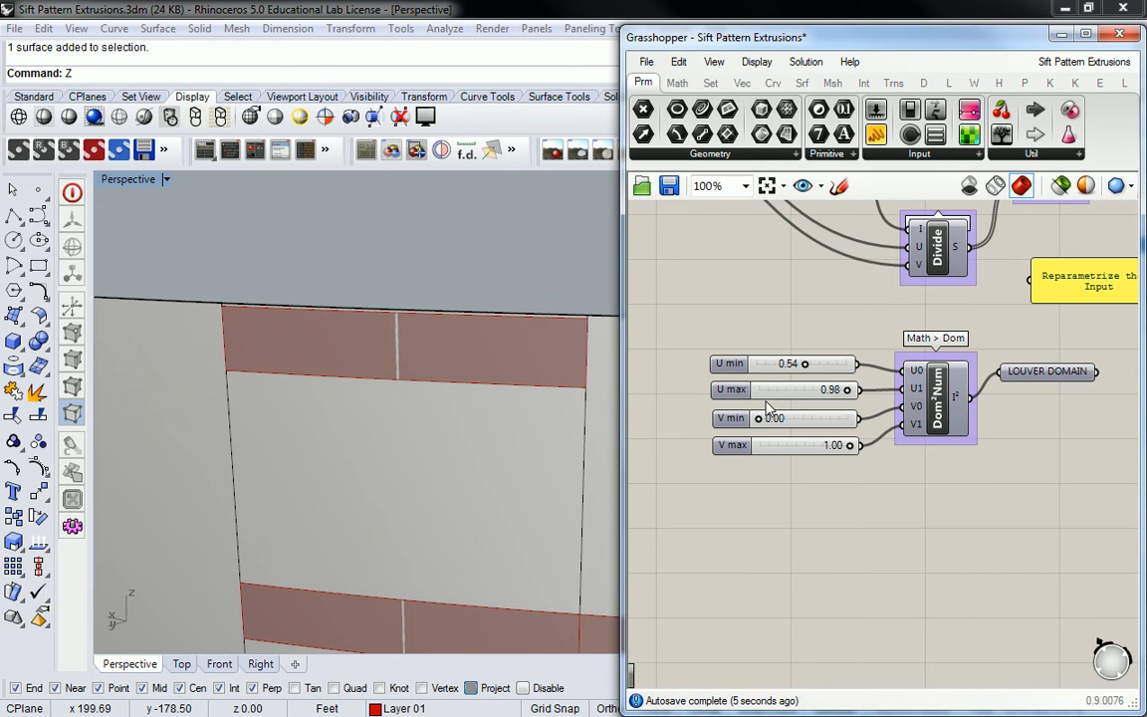
Set the U max slider of the louver domain to 1.00
{"action": "double_click", "coordinate": [833, 391]}
{"action": "type", "text": "1.00"}
{"action": "left_click", "coordinate": [832, 391]}
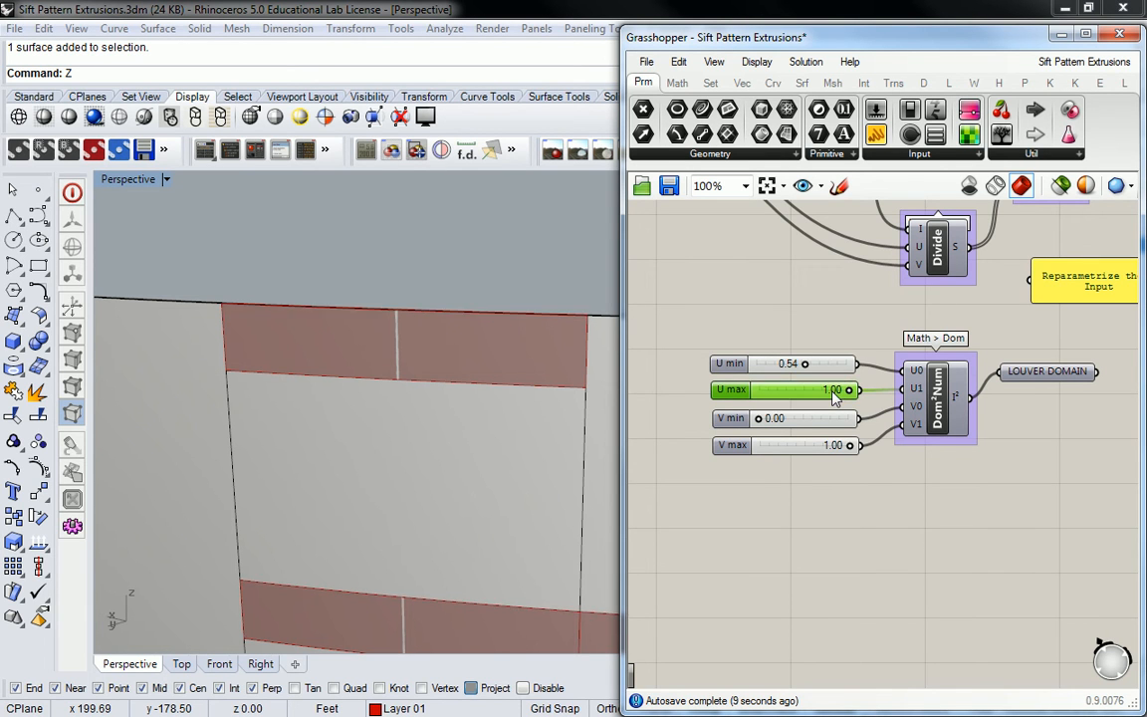
Set the V min slider of the louver domain to 0.05 and the V max slider to 0.95
{"action": "double_click", "coordinate": [778, 420]}
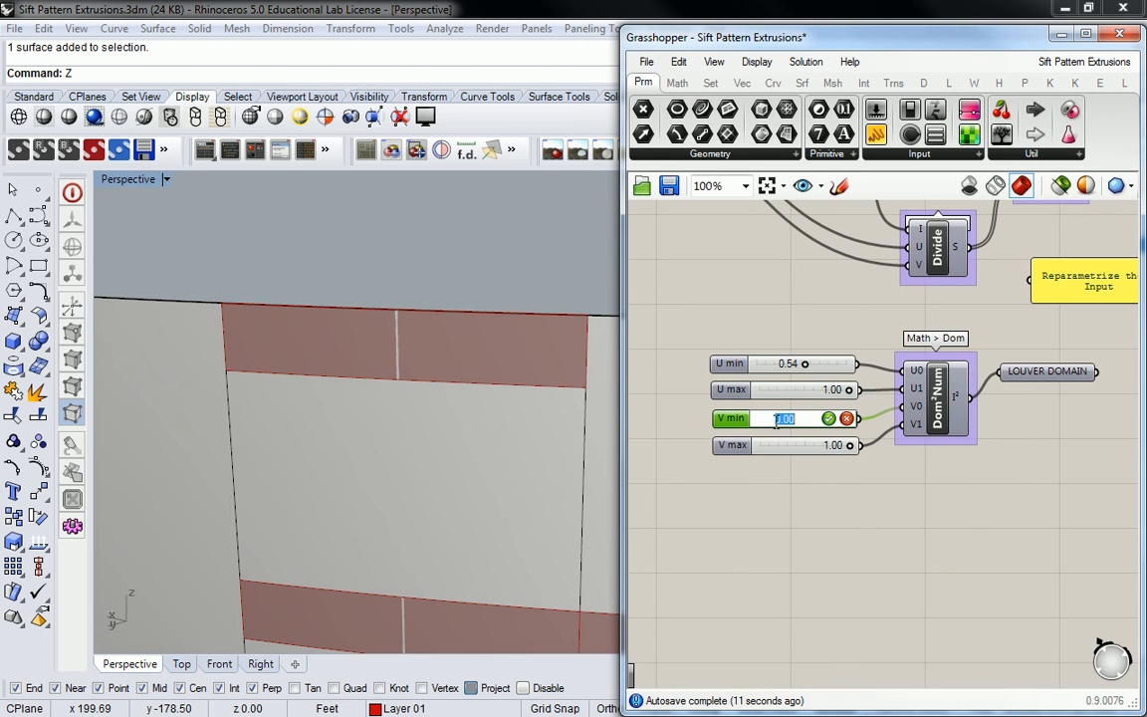
{"action": "type", "text": "0.95"}
{"action": "double_click", "coordinate": [778, 421]}
{"action": "key", "text": "BackSpace"}
{"action": "type", "text": "0.05"}
{"action": "key", "text": "Return"}
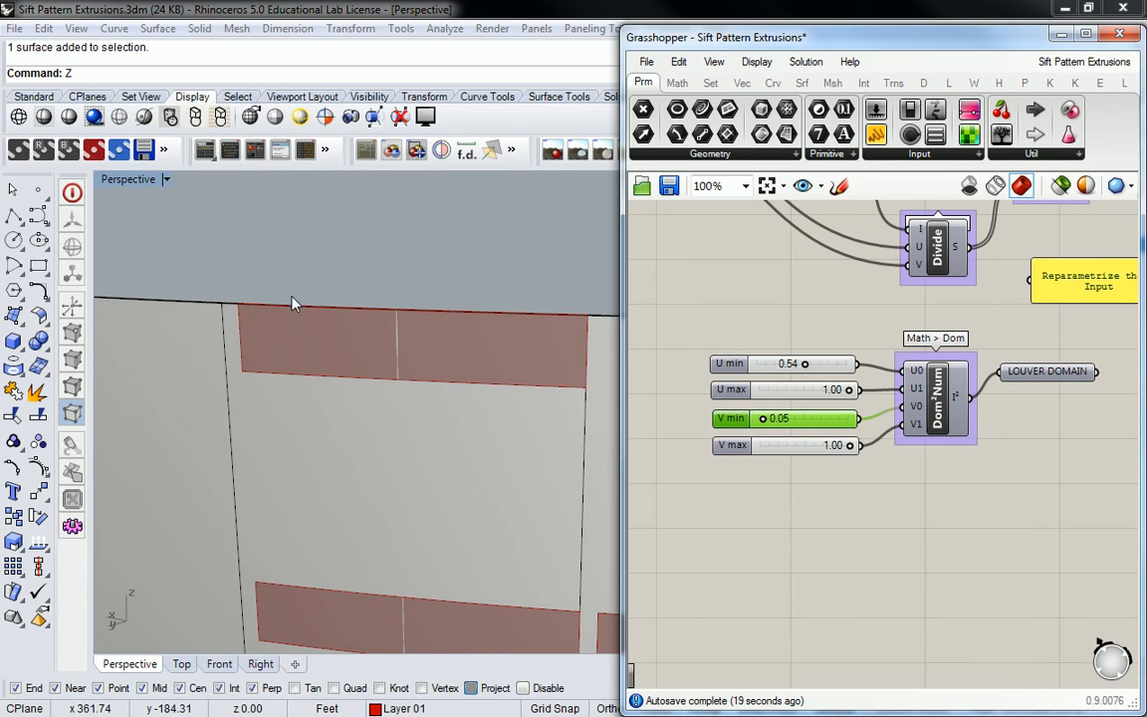
{"action": "double_click", "coordinate": [812, 445]}
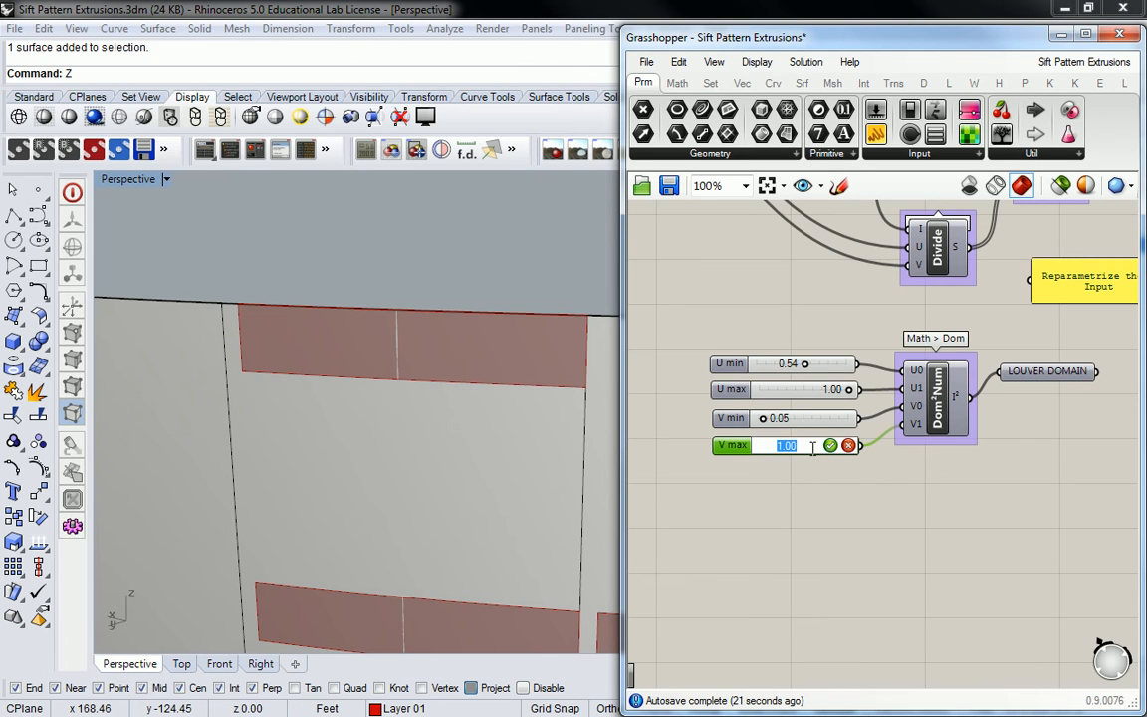
{"action": "type", "text": "0.95"}
{"action": "left_click", "coordinate": [830, 445]}
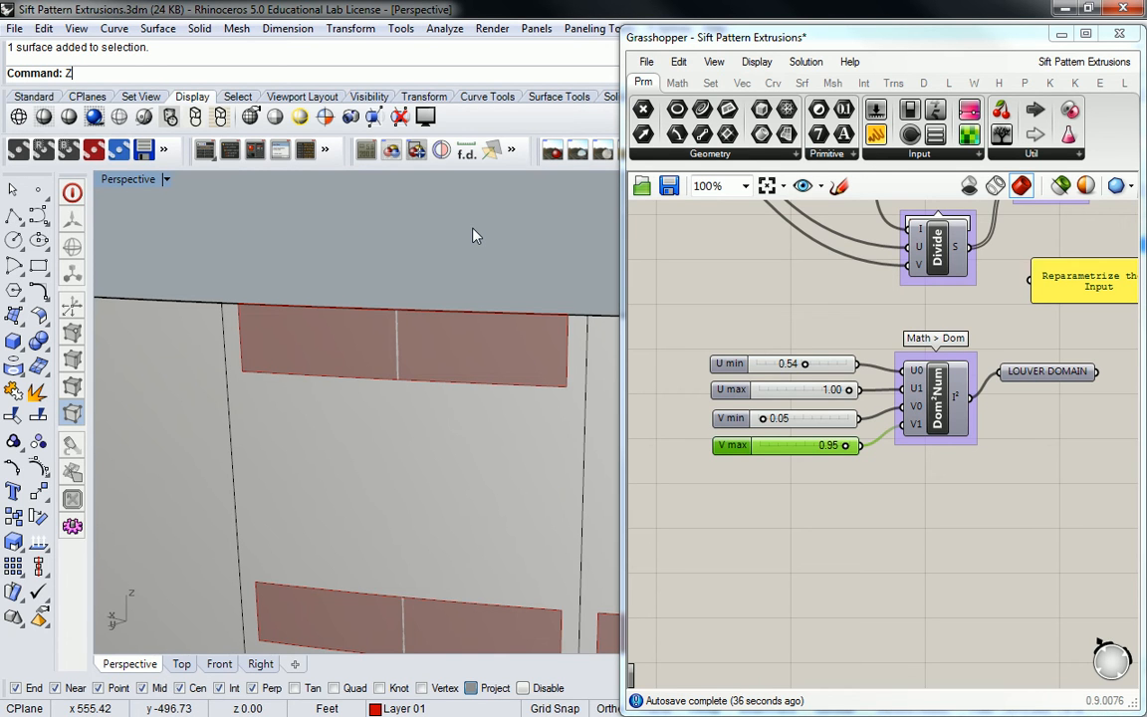
Set the U min slider of the louver domain to 0.90
{"action": "left_click", "coordinate": [813, 353]}
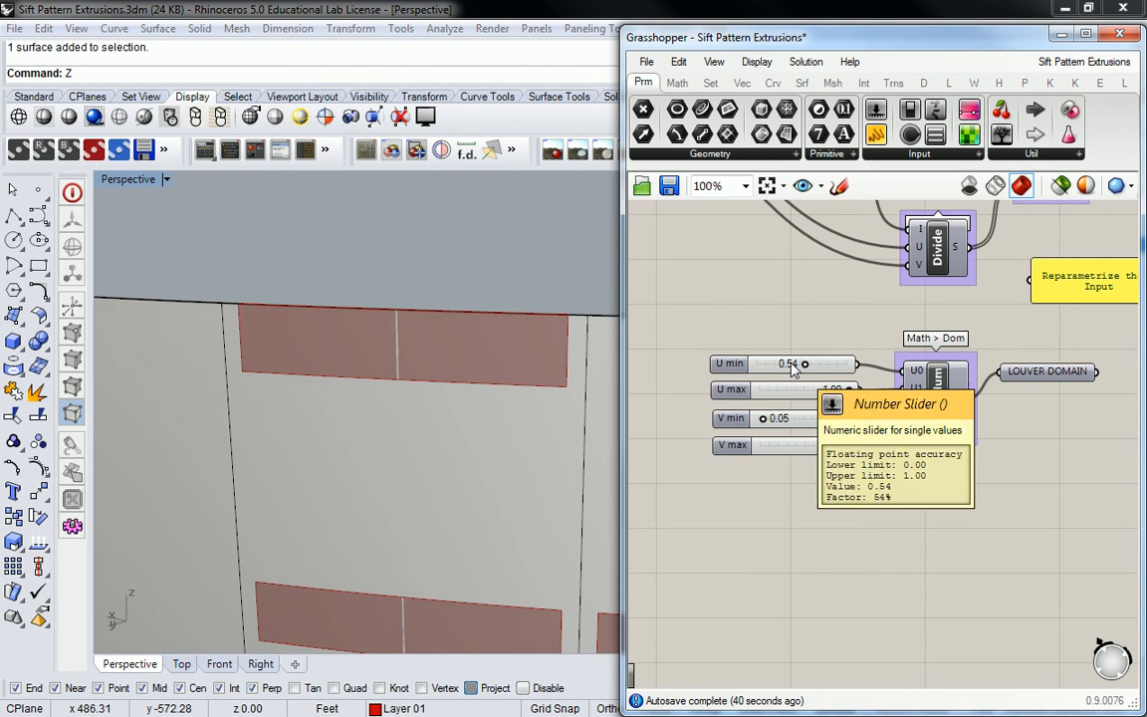
{"action": "left_click", "coordinate": [797, 366]}
{"action": "double_click", "coordinate": [794, 365]}
{"action": "type", "text": ".9"}
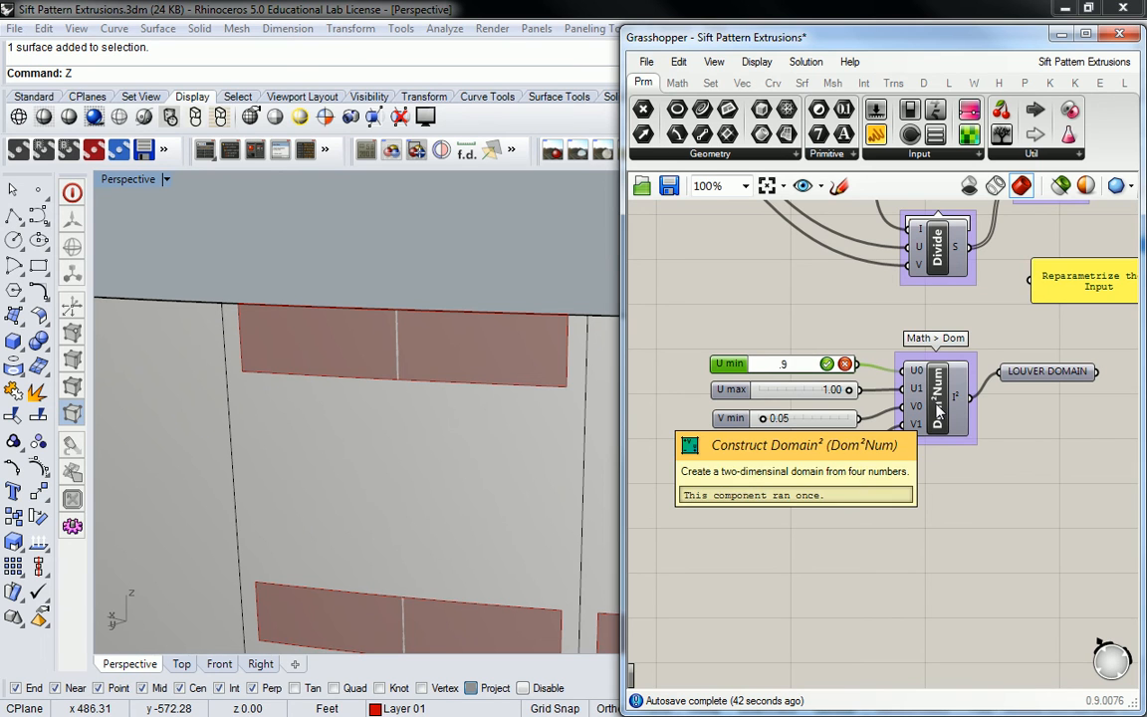
{"action": "key", "text": "Return"}
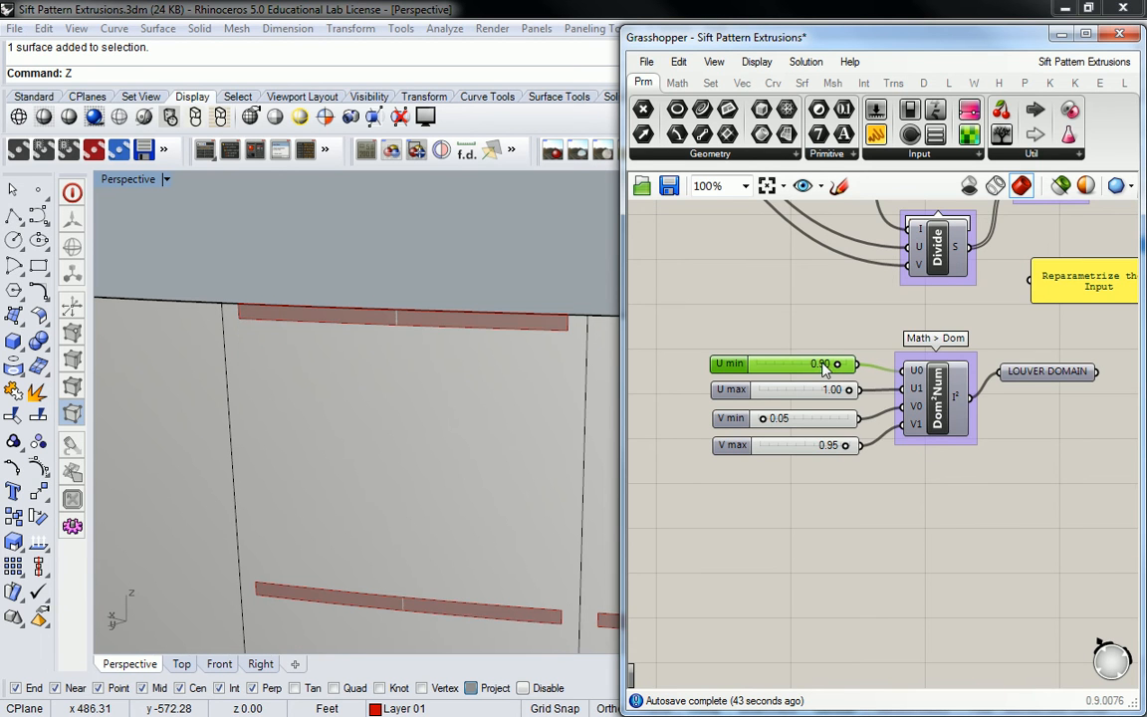
Examine the louver strips across the whole curved surface and the domain sliders that control them
{"action": "scroll", "coordinate": [441, 296], "scroll_direction": "down", "scroll_amount": 4}
{"action": "scroll", "coordinate": [440, 287], "scroll_direction": "down", "scroll_amount": 1}
{"action": "left_click", "coordinate": [443, 280]}
{"action": "scroll", "coordinate": [443, 279], "scroll_direction": "down", "scroll_amount": 12}
{"action": "right_click_drag", "start_coordinate": [496, 284], "coordinate": [478, 319]}
{"action": "right_click_drag", "start_coordinate": [777, 331], "coordinate": [893, 340]}
{"action": "scroll", "coordinate": [662, 275], "scroll_direction": "up", "scroll_amount": 1}
{"action": "scroll", "coordinate": [666, 282], "scroll_direction": "up", "scroll_amount": 4}
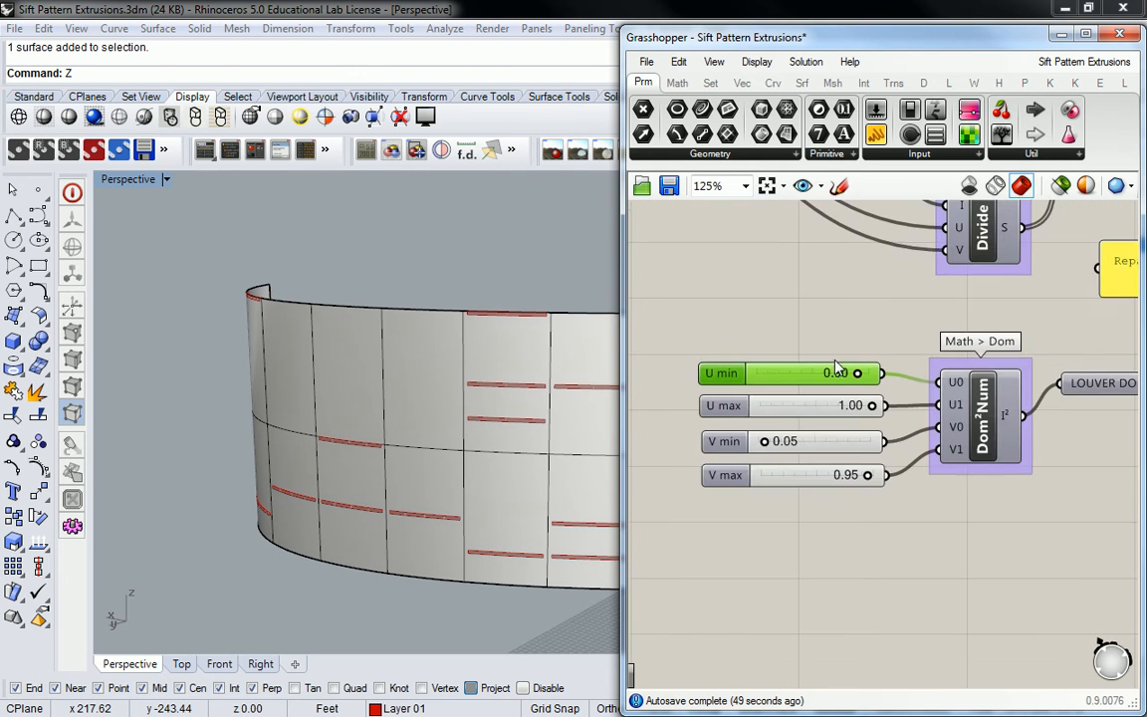
{"action": "scroll", "coordinate": [832, 371], "scroll_direction": "up", "scroll_amount": 1}
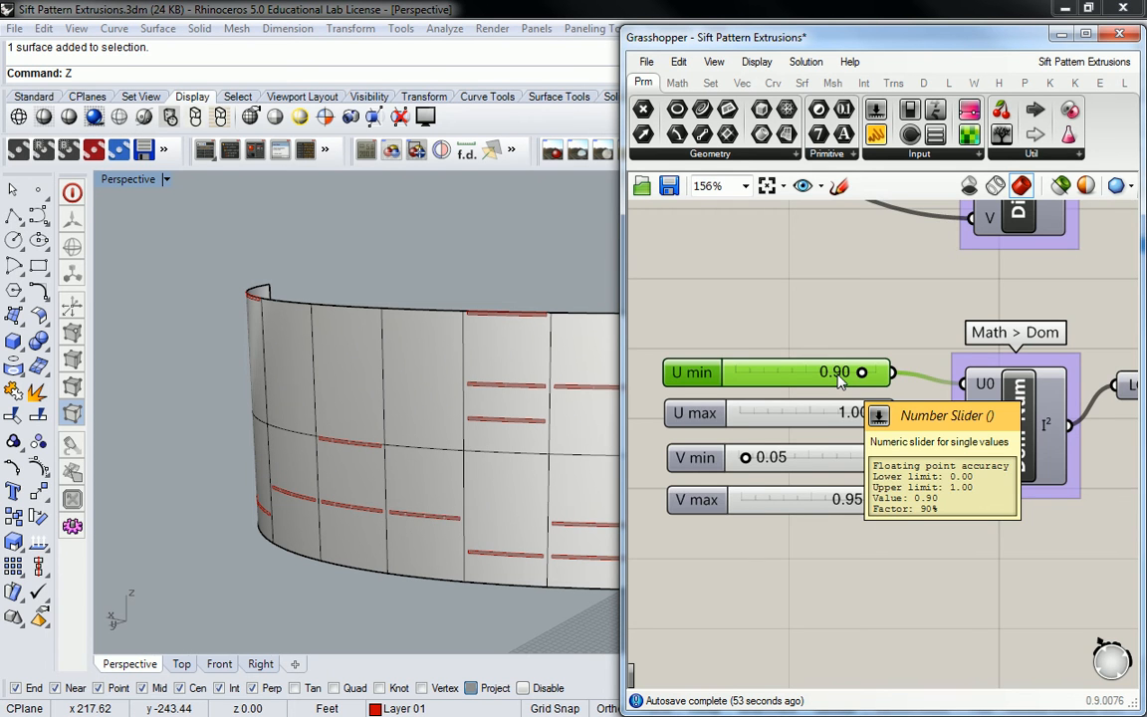
Examine the LOUVER DOMAIN parameter feeding SubSrf and the four Srf, Amp and Extr branches
{"action": "scroll", "coordinate": [866, 319], "scroll_direction": "down", "scroll_amount": 5}
{"action": "right_click_drag", "start_coordinate": [901, 320], "coordinate": [752, 344]}
{"action": "scroll", "coordinate": [941, 283], "scroll_direction": "up", "scroll_amount": 5}
{"action": "left_click", "coordinate": [752, 341]}
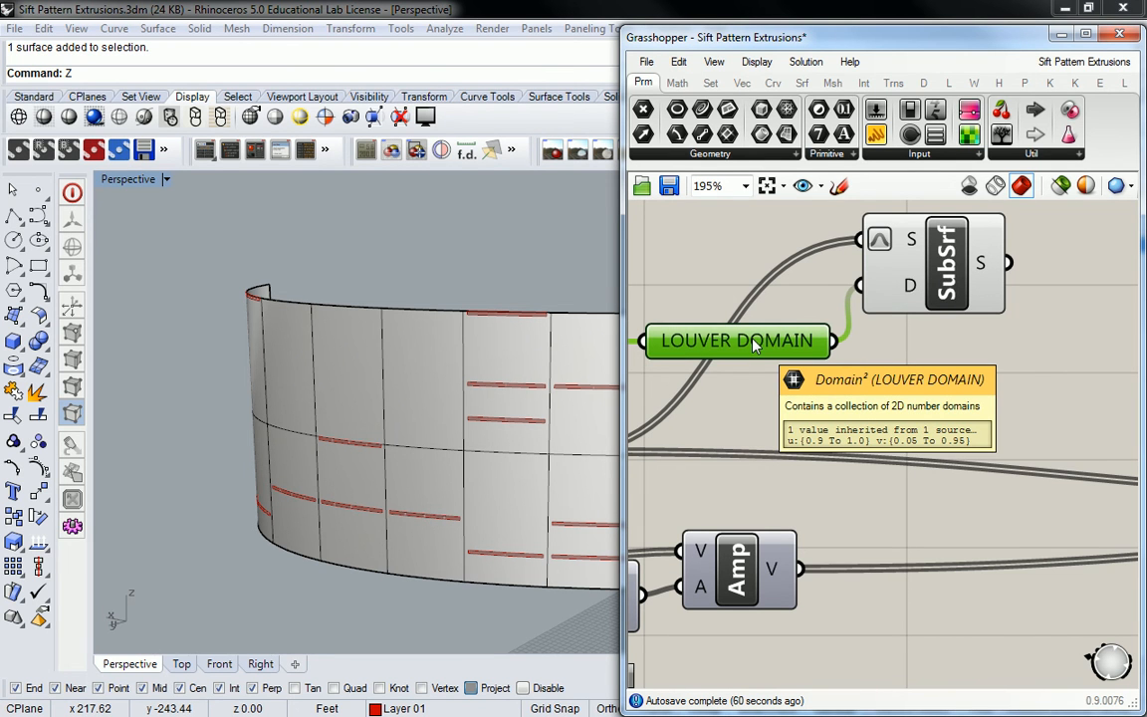
{"action": "scroll", "coordinate": [757, 352], "scroll_direction": "down", "scroll_amount": 5}
{"action": "scroll", "coordinate": [866, 408], "scroll_direction": "up", "scroll_amount": 3}
{"action": "right_click_drag", "start_coordinate": [896, 409], "coordinate": [889, 339]}
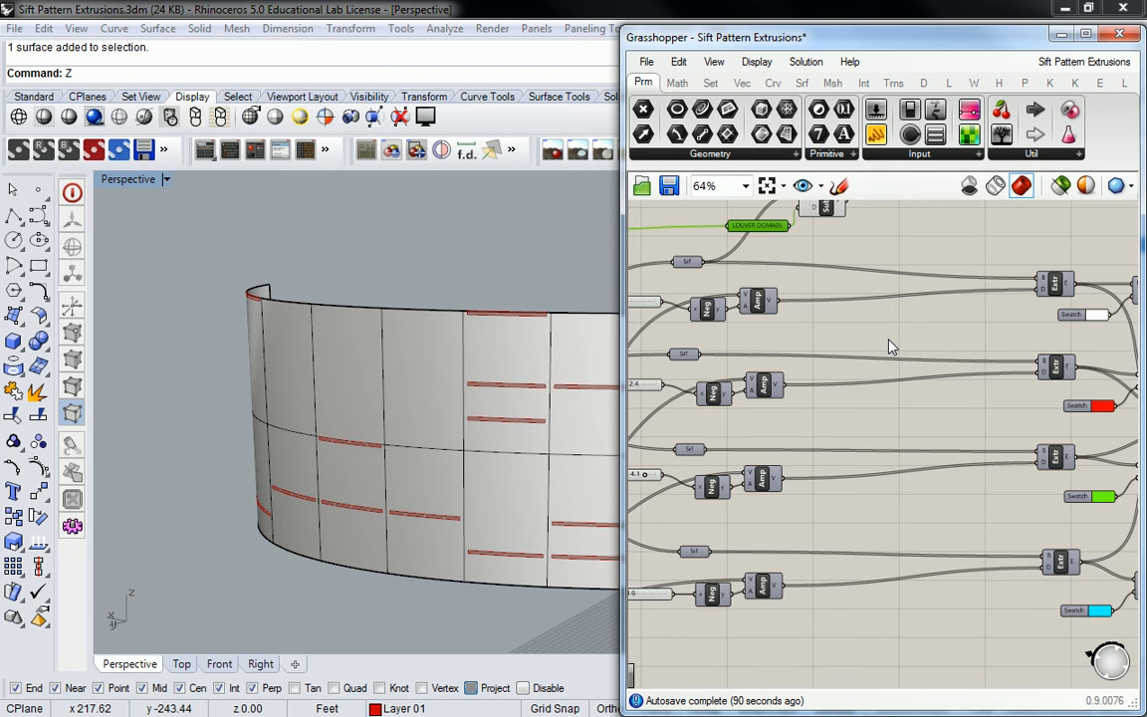
{"action": "right_click_drag", "start_coordinate": [845, 277], "coordinate": [895, 334]}
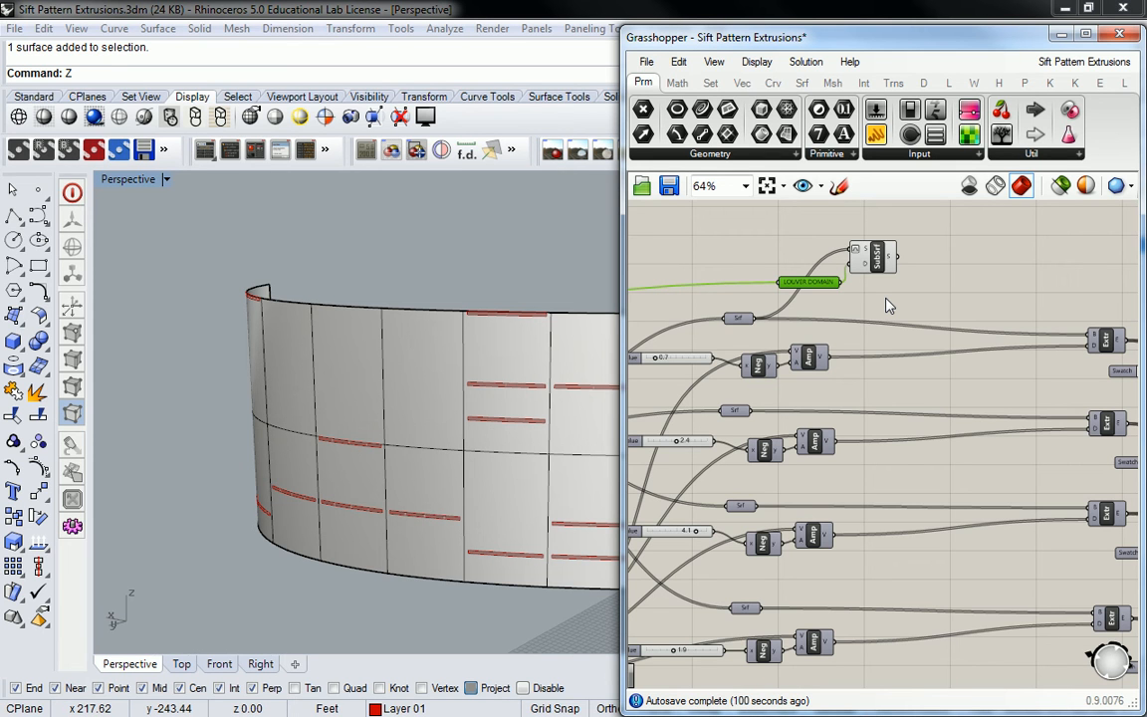
Reposition SubSrf in the first branch below LOUVER DOMAIN and connect its S output to the B input of the first Extr
{"action": "right_click_drag", "start_coordinate": [832, 215], "coordinate": [798, 209]}
{"action": "left_click_drag", "start_coordinate": [857, 251], "coordinate": [930, 329]}
{"action": "left_click_drag", "start_coordinate": [788, 280], "coordinate": [788, 261]}
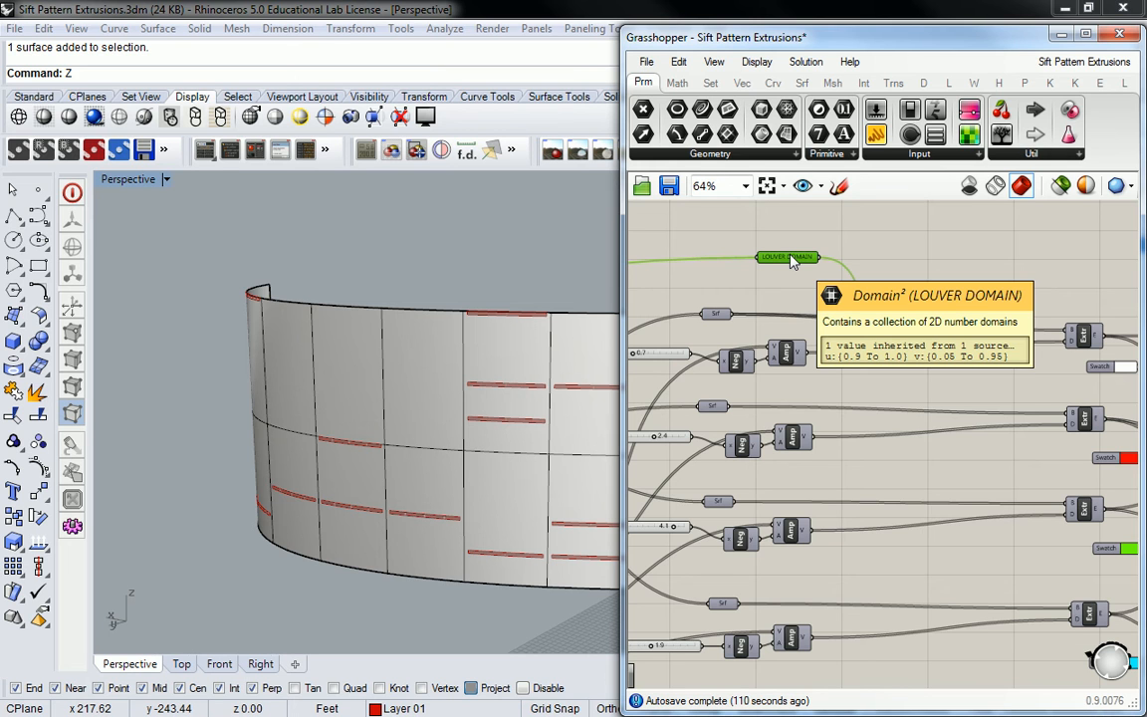
{"action": "left_click_drag", "start_coordinate": [791, 261], "coordinate": [785, 274]}
{"action": "left_click_drag", "start_coordinate": [926, 329], "coordinate": [937, 312]}
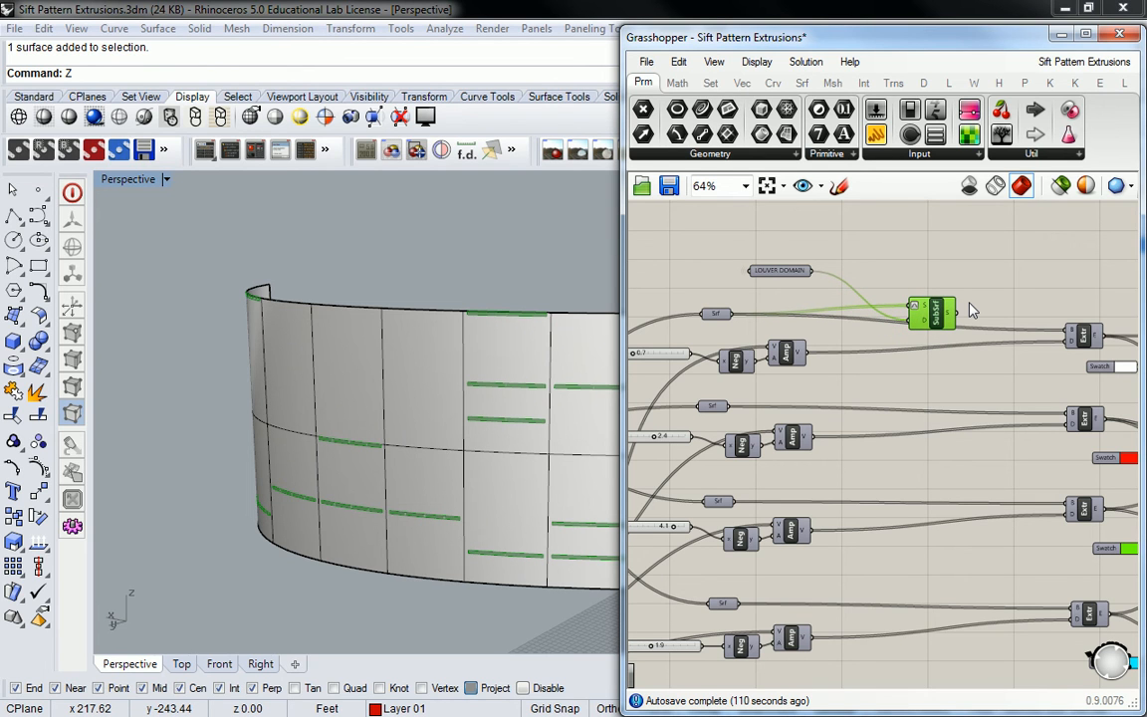
{"action": "left_click_drag", "start_coordinate": [954, 313], "coordinate": [1070, 337]}
{"action": "right_click_drag", "start_coordinate": [423, 327], "coordinate": [435, 347]}
{"action": "scroll", "coordinate": [435, 346], "scroll_direction": "up", "scroll_amount": 10}
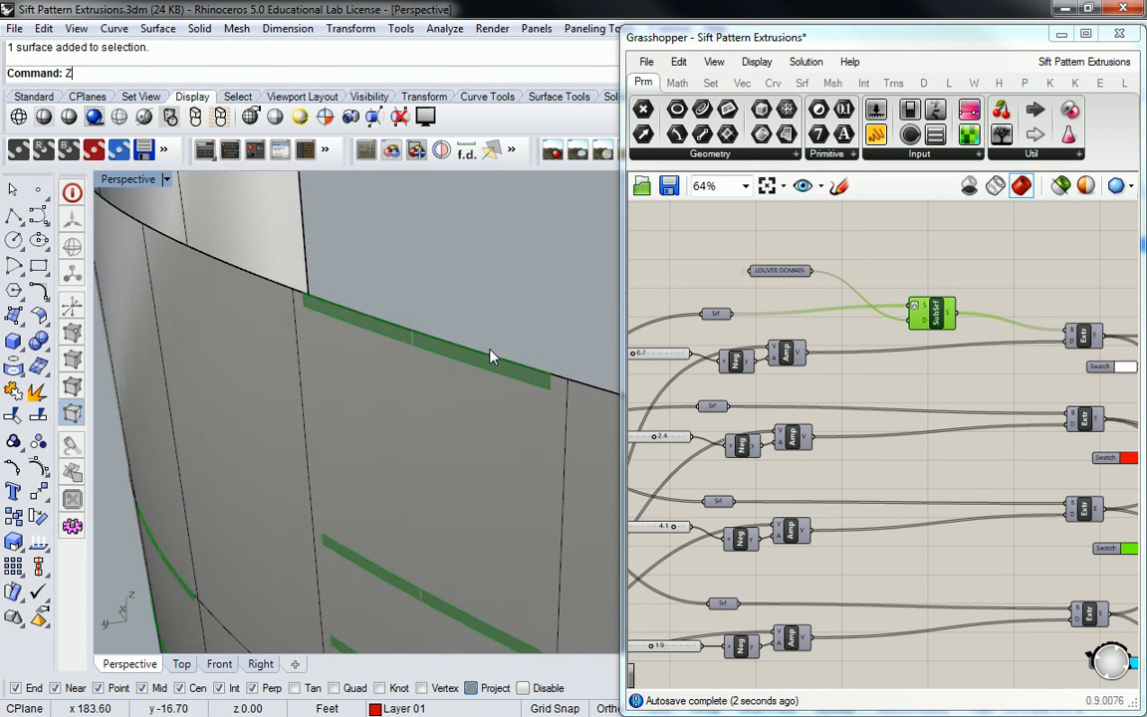
Enable the preview of the four MCol components to show the coloured extrusions
{"action": "scroll", "coordinate": [535, 375], "scroll_direction": "down", "scroll_amount": 7}
{"action": "left_click", "coordinate": [923, 287]}
{"action": "right_click_drag", "start_coordinate": [1014, 276], "coordinate": [712, 297]}
{"action": "scroll", "coordinate": [812, 309], "scroll_direction": "down", "scroll_amount": 1}
{"action": "right_click_drag", "start_coordinate": [811, 309], "coordinate": [863, 251]}
{"action": "left_click_drag", "start_coordinate": [869, 258], "coordinate": [937, 586]}
{"action": "middle_click", "coordinate": [907, 436]}
{"action": "left_click", "coordinate": [942, 400]}
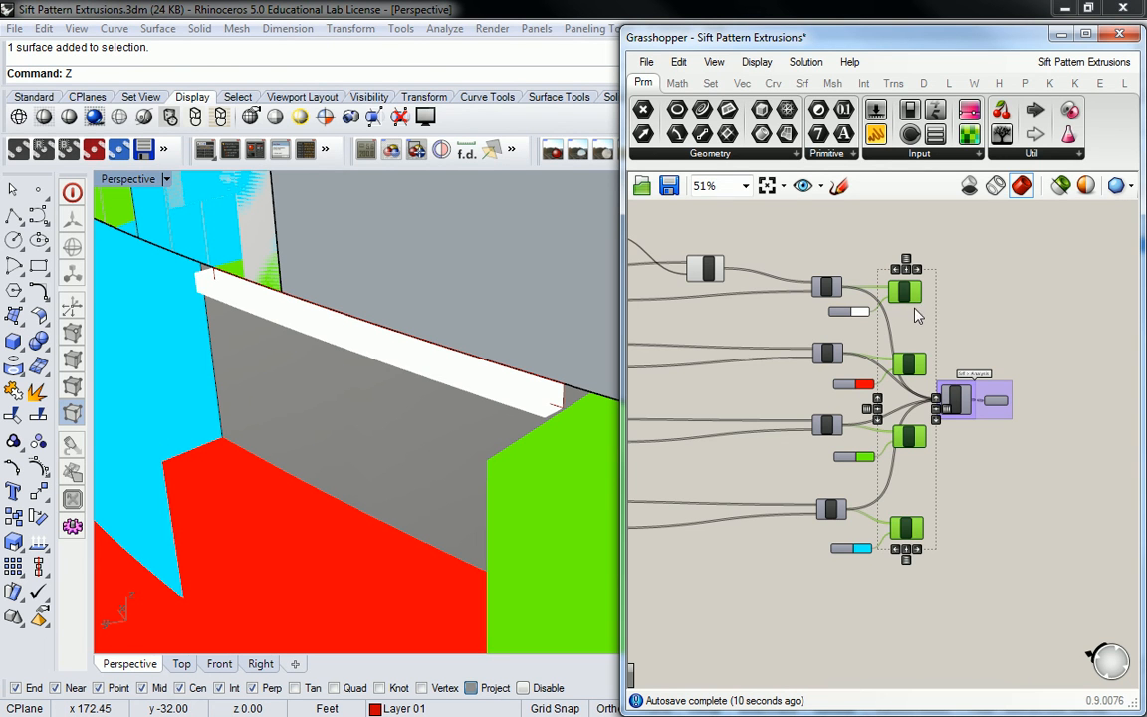
{"action": "left_click", "coordinate": [979, 324]}
Enable the preview of the Crv parameter after DeBrep and inspect the outlined extrusions across the curved surface
{"action": "scroll", "coordinate": [993, 399], "scroll_direction": "up", "scroll_amount": 2}
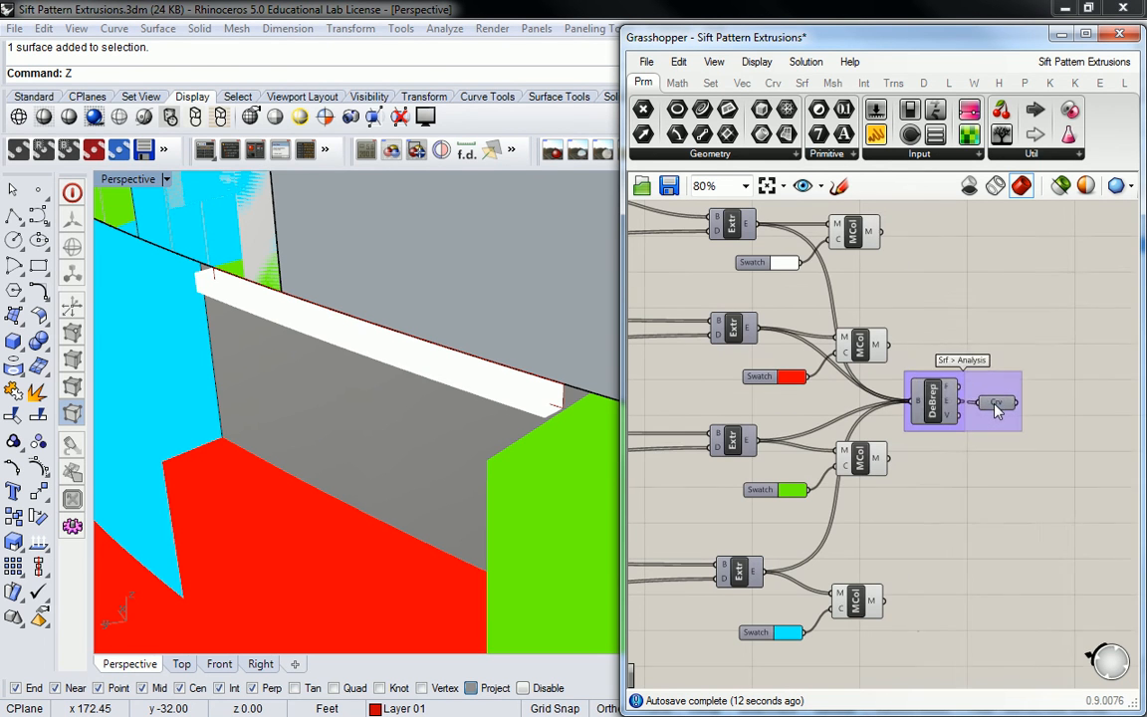
{"action": "right_click", "coordinate": [994, 402]}
{"action": "left_click", "coordinate": [965, 311]}
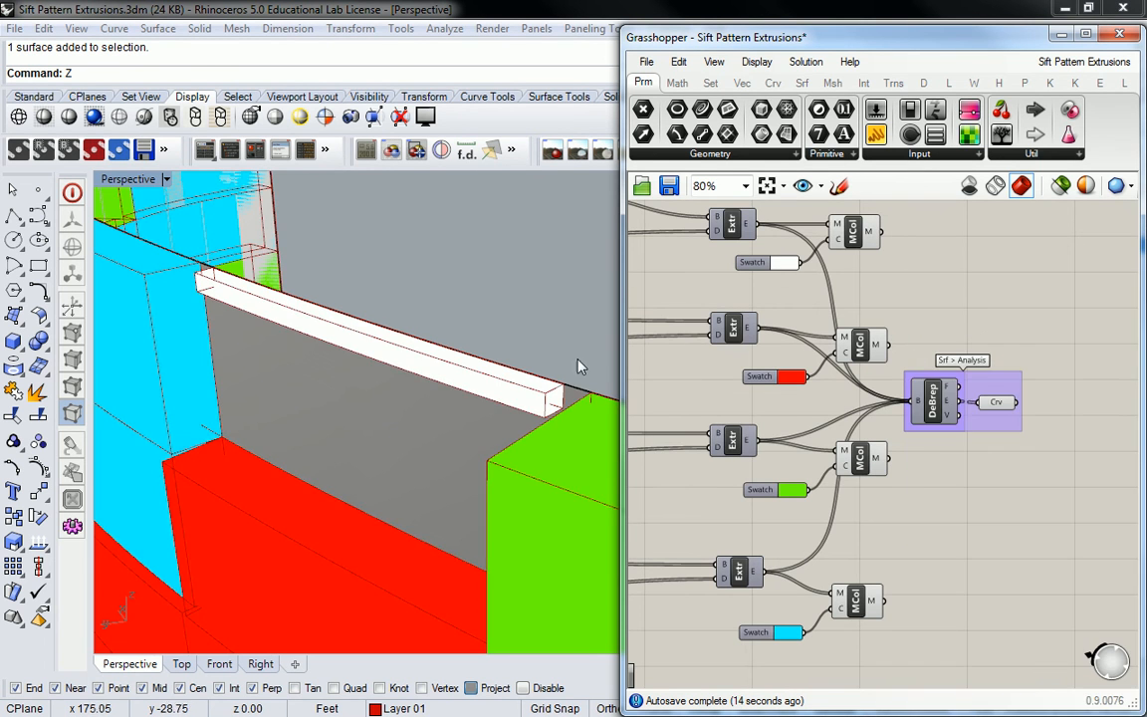
{"action": "scroll", "coordinate": [448, 247], "scroll_direction": "down", "scroll_amount": 3}
{"action": "right_click_drag", "start_coordinate": [501, 285], "coordinate": [483, 333]}
{"action": "scroll", "coordinate": [846, 304], "scroll_direction": "down", "scroll_amount": 4}
{"action": "scroll", "coordinate": [903, 306], "scroll_direction": "up", "scroll_amount": 3}
Copy SubSrf into the second branch and wire it between the second Srf parameter and the B input of the second Extr
{"action": "left_click", "coordinate": [922, 261]}
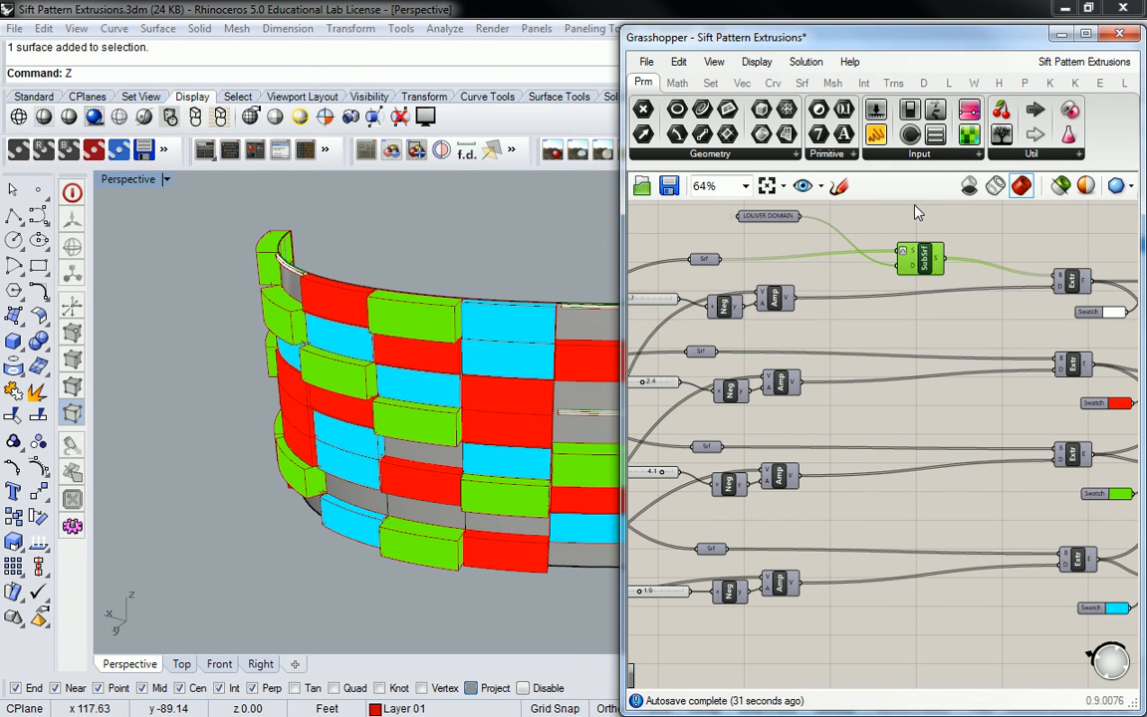
{"action": "scroll", "coordinate": [922, 273], "scroll_direction": "down", "scroll_amount": 1}
{"action": "right_click_drag", "start_coordinate": [953, 286], "coordinate": [922, 281]}
{"action": "scroll", "coordinate": [904, 271], "scroll_direction": "up", "scroll_amount": 1}
{"action": "key", "text": "ctrl+c"}
{"action": "key", "text": "ctrl+v"}
{"action": "left_click_drag", "start_coordinate": [893, 261], "coordinate": [893, 367]}
{"action": "left_click", "coordinate": [748, 333]}
{"action": "left_click_drag", "start_coordinate": [682, 349], "coordinate": [1026, 362]}
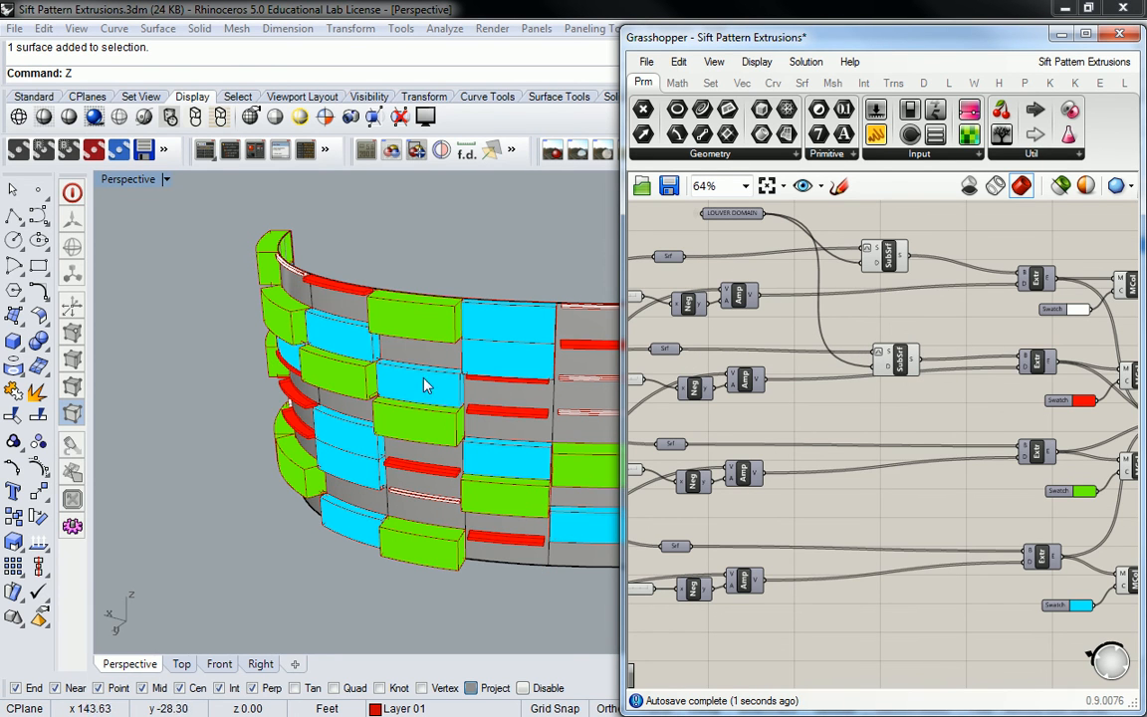
Add another SubSrf copy in the third branch, wired from the third Srf parameter to the third Extr's B input
{"action": "key", "text": "ctrl+v"}
{"action": "left_click_drag", "start_coordinate": [905, 274], "coordinate": [1023, 447]}
{"action": "left_click", "coordinate": [802, 427]}
Add a SubSrf copy in the fourth branch, wire it between the fourth Srf and Extr, and inspect the louvers from another angle
{"action": "key", "text": "ctrl+v"}
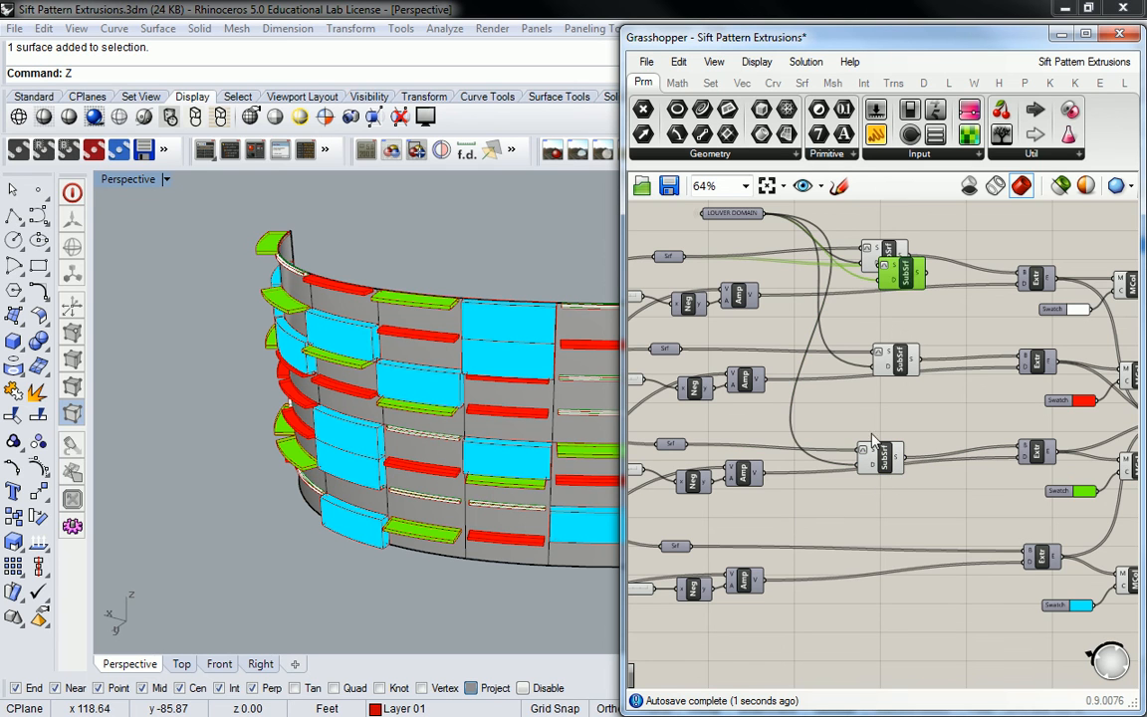
{"action": "left_click_drag", "start_coordinate": [906, 277], "coordinate": [891, 557]}
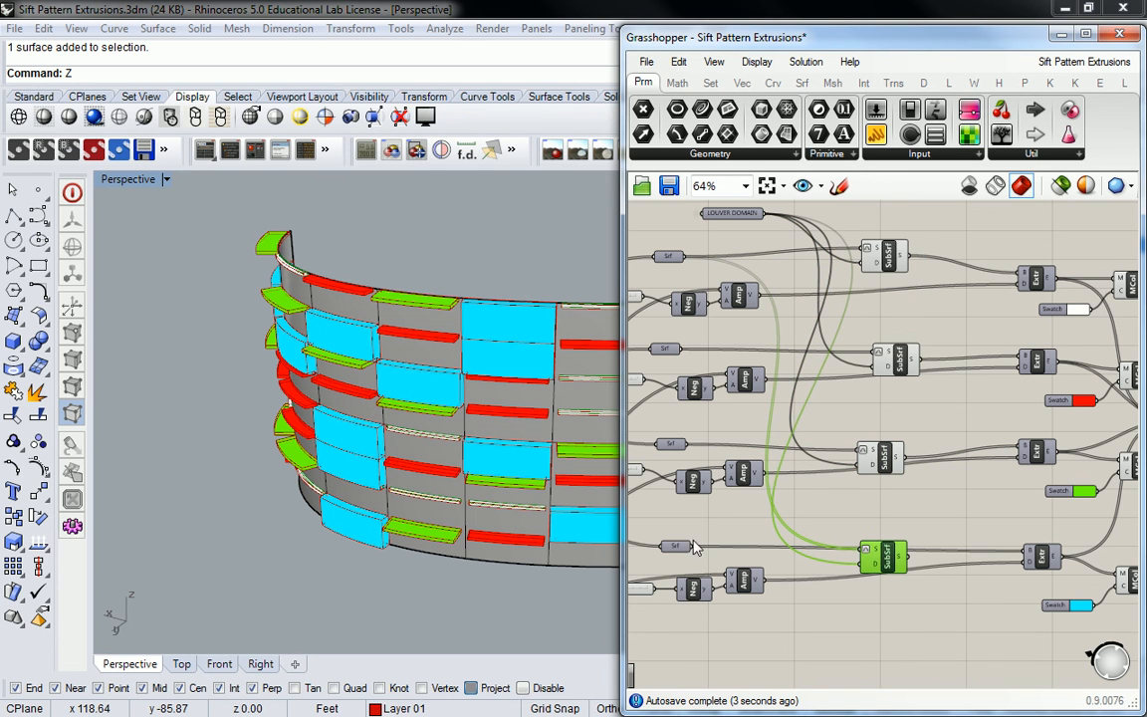
{"action": "left_click", "coordinate": [632, 494]}
{"action": "left_click_drag", "start_coordinate": [700, 549], "coordinate": [1027, 550]}
{"action": "right_click_drag", "start_coordinate": [550, 408], "coordinate": [388, 417]}
{"action": "scroll", "coordinate": [503, 362], "scroll_direction": "down", "scroll_amount": 3}
{"action": "scroll", "coordinate": [493, 374], "scroll_direction": "up", "scroll_amount": 3}
{"action": "right_click_drag", "start_coordinate": [388, 417], "coordinate": [376, 358]}
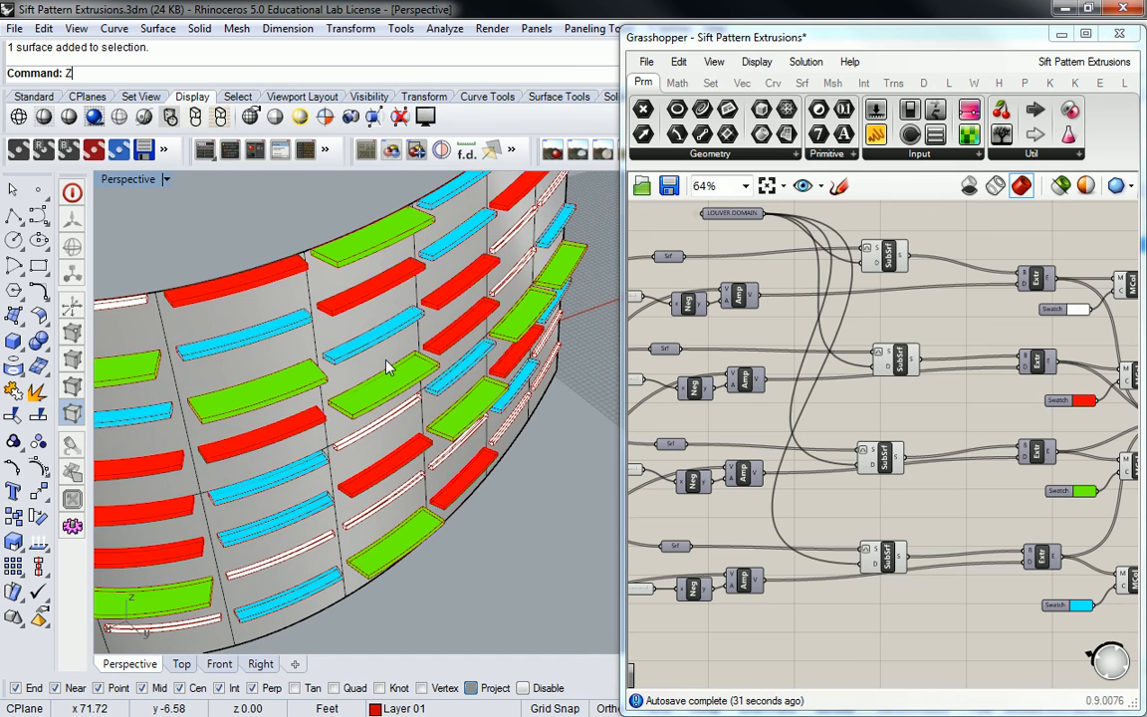
Widen the Grasshopper window and select the four louver domain sliders, Dom²Num and the LOUVER DOMAIN parameter for review
{"action": "left_click_drag", "start_coordinate": [624, 308], "coordinate": [169, 309]}
{"action": "scroll", "coordinate": [710, 314], "scroll_direction": "down", "scroll_amount": 3}
{"action": "right_click_drag", "start_coordinate": [440, 358], "coordinate": [772, 347]}
{"action": "right_click_drag", "start_coordinate": [555, 349], "coordinate": [747, 334]}
{"action": "scroll", "coordinate": [400, 344], "scroll_direction": "up", "scroll_amount": 4}
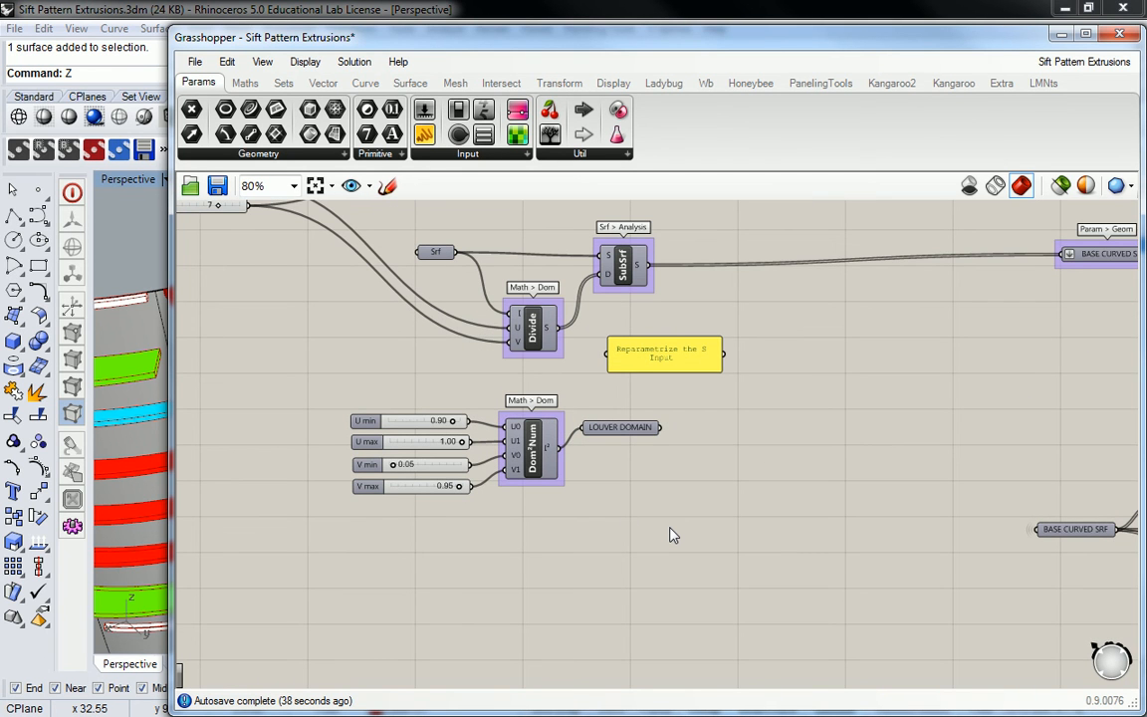
{"action": "left_click_drag", "start_coordinate": [744, 508], "coordinate": [322, 404]}
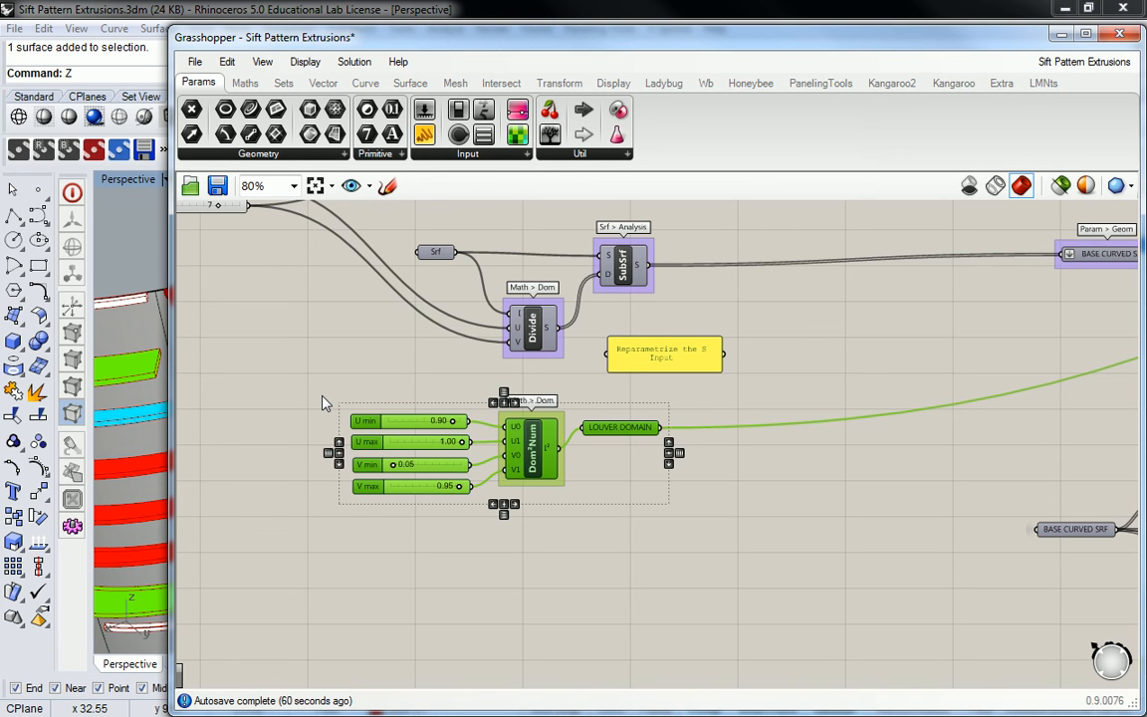
Review the four SubSrf branches and the Extr, Swatch, MCol and DeBrep components they feed
{"action": "scroll", "coordinate": [687, 352], "scroll_direction": "down", "scroll_amount": 4}
{"action": "right_click_drag", "start_coordinate": [997, 279], "coordinate": [673, 313]}
{"action": "left_click", "coordinate": [673, 311]}
{"action": "right_click_drag", "start_coordinate": [936, 296], "coordinate": [745, 355]}
{"action": "scroll", "coordinate": [749, 362], "scroll_direction": "up", "scroll_amount": 3}
{"action": "scroll", "coordinate": [717, 329], "scroll_direction": "down", "scroll_amount": 3}
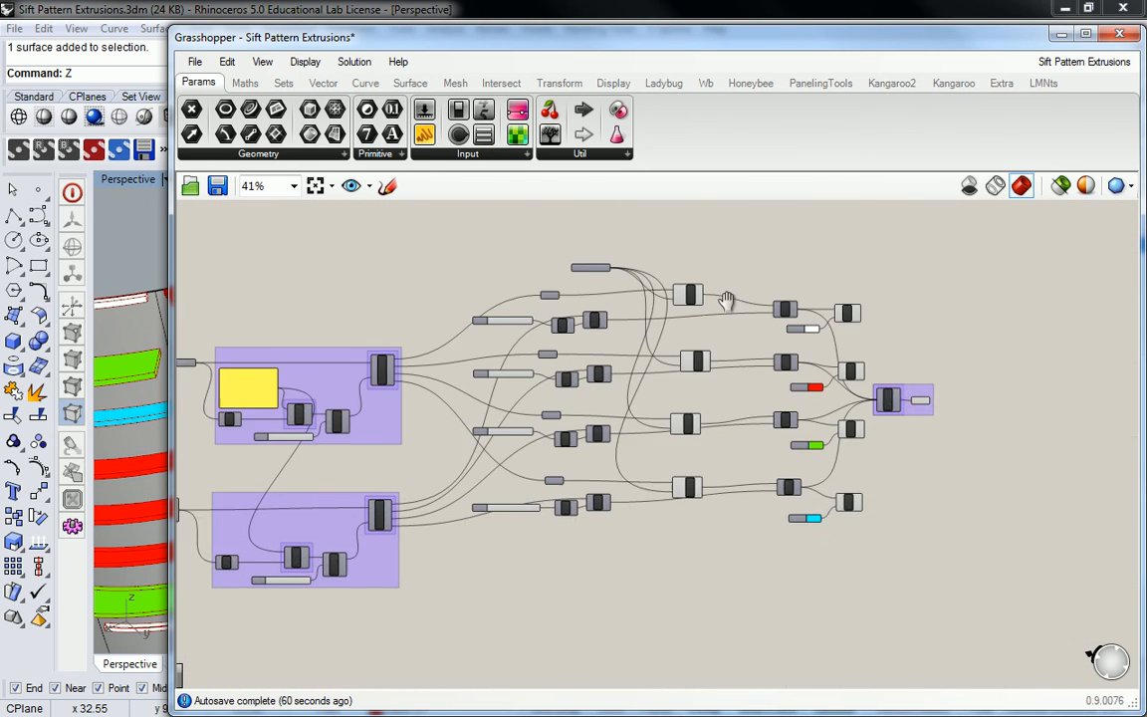
{"action": "scroll", "coordinate": [694, 309], "scroll_direction": "up", "scroll_amount": 2}
{"action": "left_click_drag", "start_coordinate": [735, 249], "coordinate": [1096, 674]}
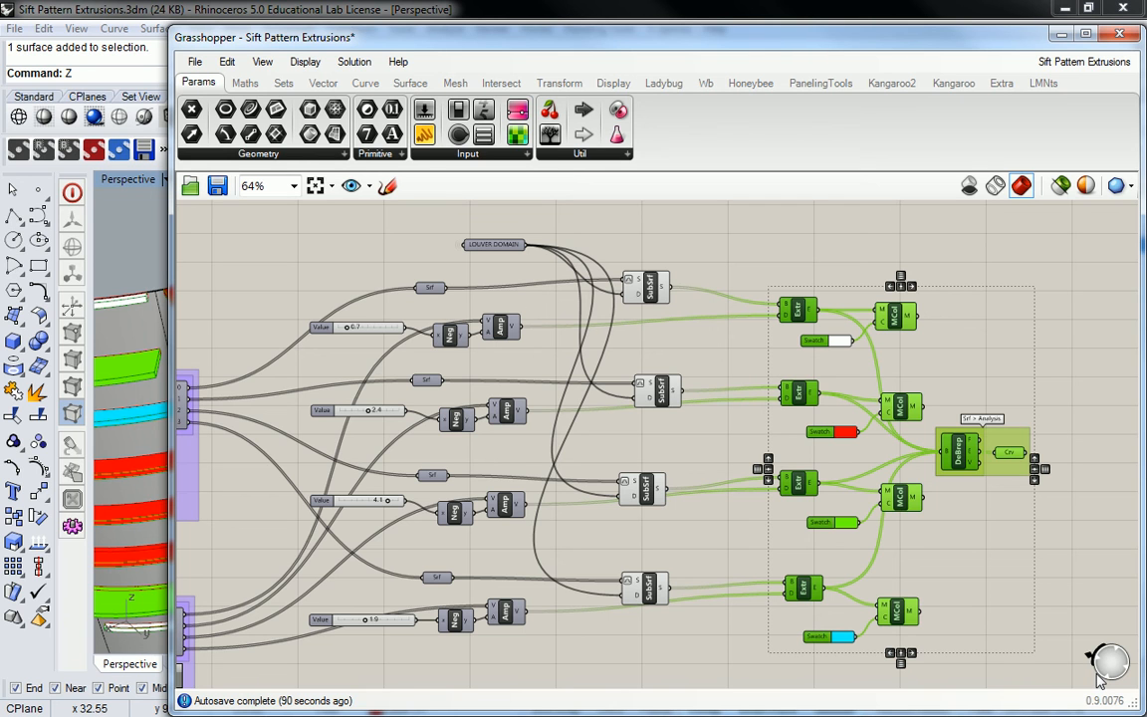
{"action": "left_click", "coordinate": [674, 265]}
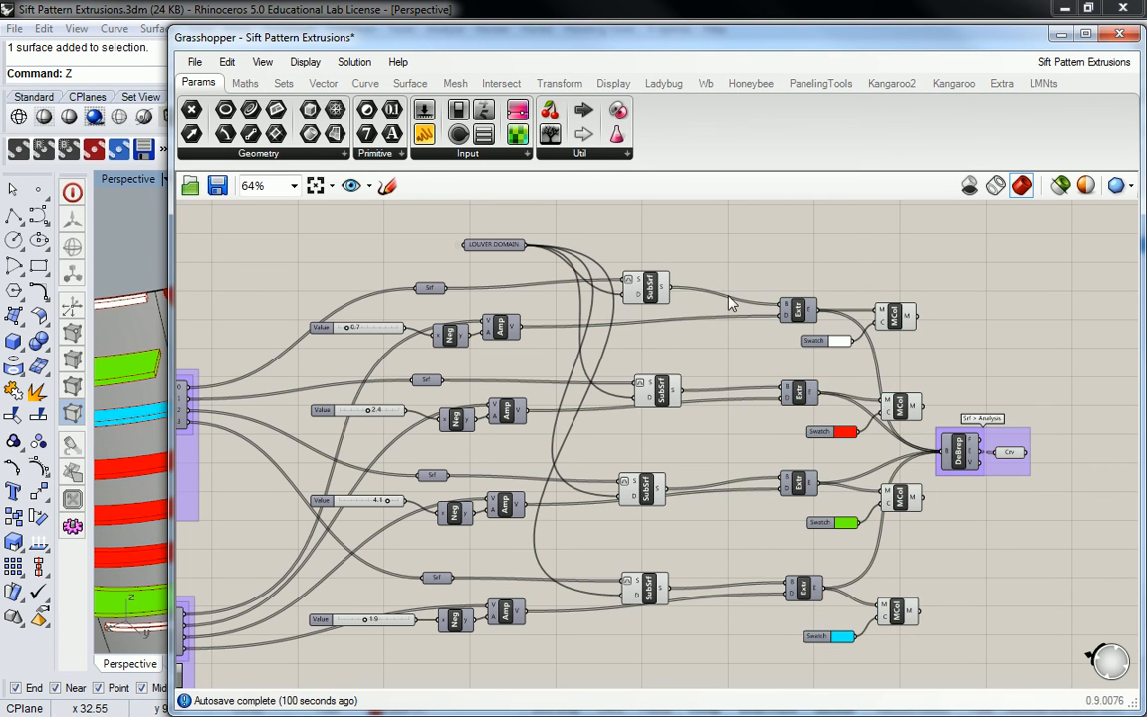
Move the Extr, Swatch, MCol, DeBrep and Crv components together closer to and slightly below the SubSrf components
{"action": "left_click_drag", "start_coordinate": [720, 259], "coordinate": [1126, 665]}
{"action": "left_click_drag", "start_coordinate": [956, 463], "coordinate": [893, 498]}
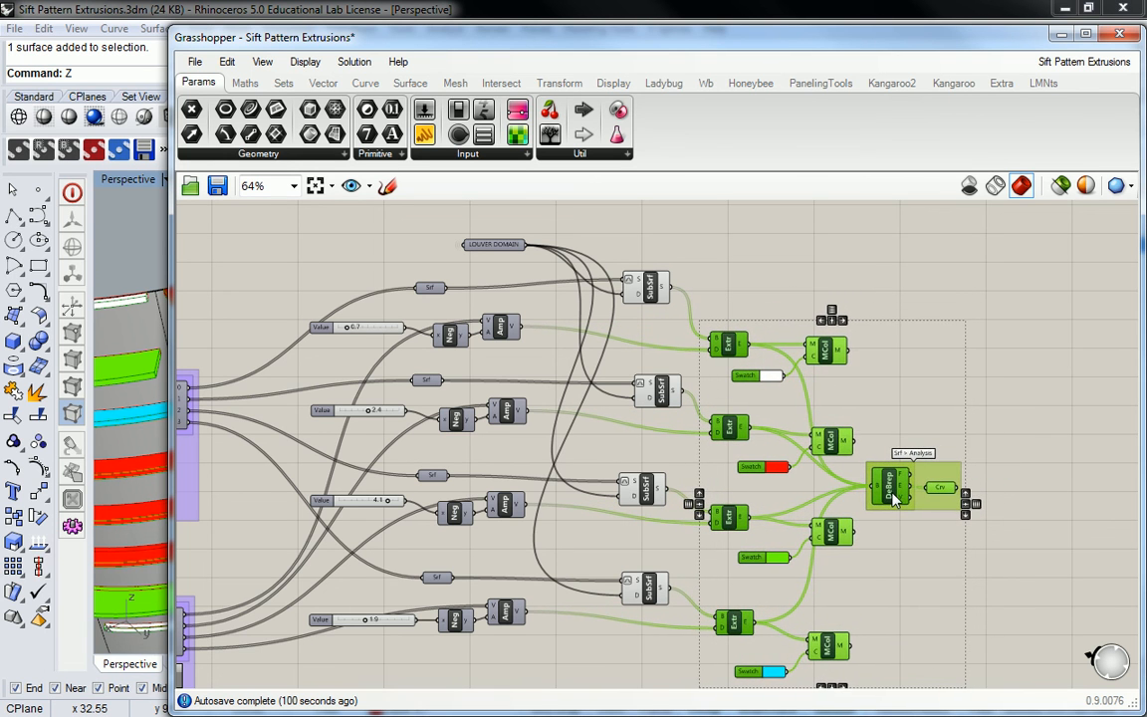
{"action": "left_click", "coordinate": [928, 409]}
Move the LOUVER DOMAIN parameter between the second and third branches, just before the SubSrf components
{"action": "right_click_drag", "start_coordinate": [785, 400], "coordinate": [821, 399]}
{"action": "left_click_drag", "start_coordinate": [563, 256], "coordinate": [595, 455]}
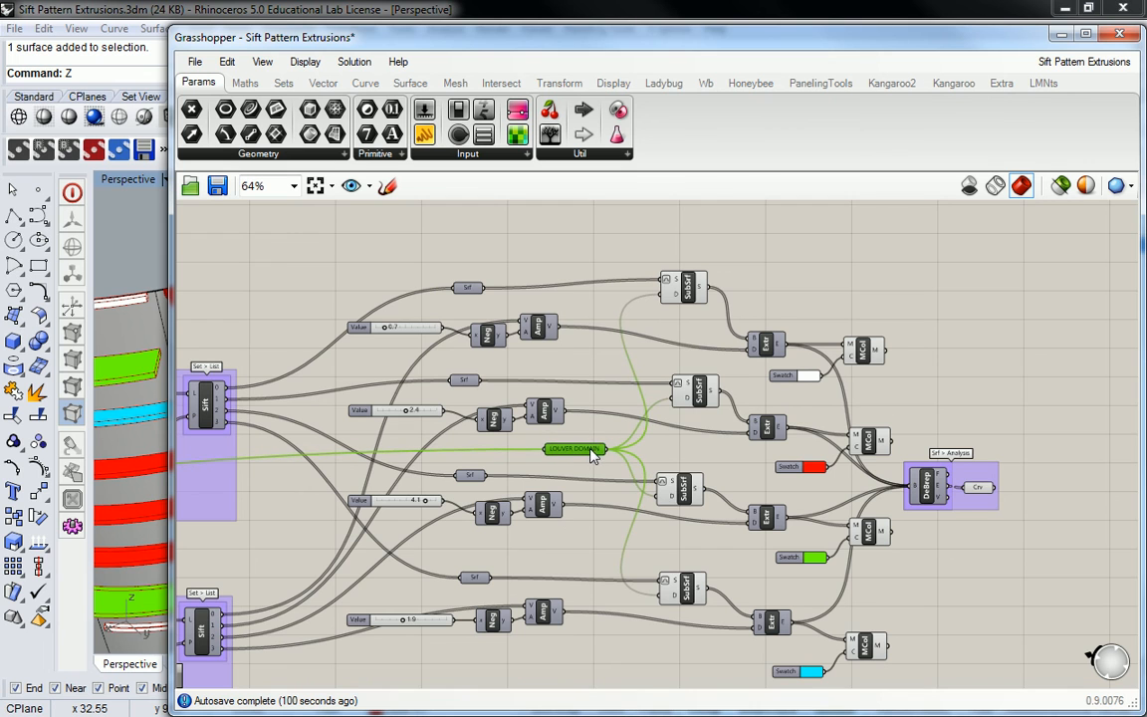
{"action": "left_click", "coordinate": [612, 268]}
{"action": "right_click_drag", "start_coordinate": [584, 316], "coordinate": [603, 285]}
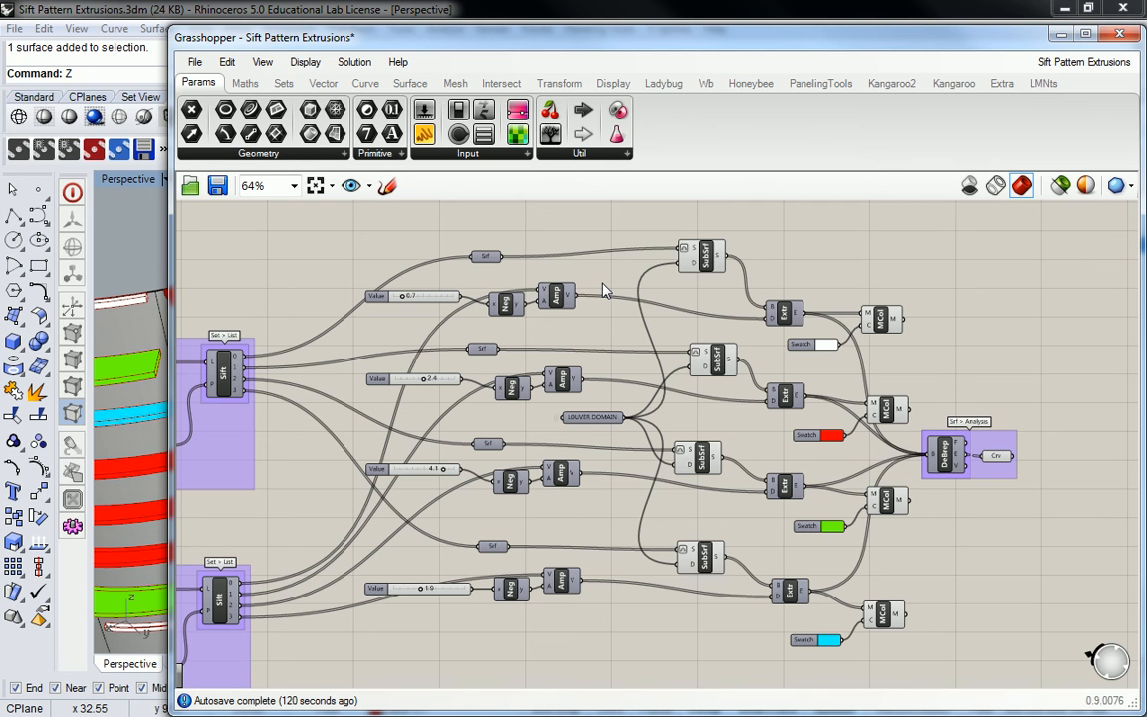
Narrow the Grasshopper window to uncover the Rhino viewport and inspect the coloured louver extrusions
{"action": "left_click_drag", "start_coordinate": [168, 251], "coordinate": [520, 285]}
{"action": "right_click_drag", "start_coordinate": [431, 463], "coordinate": [430, 500]}
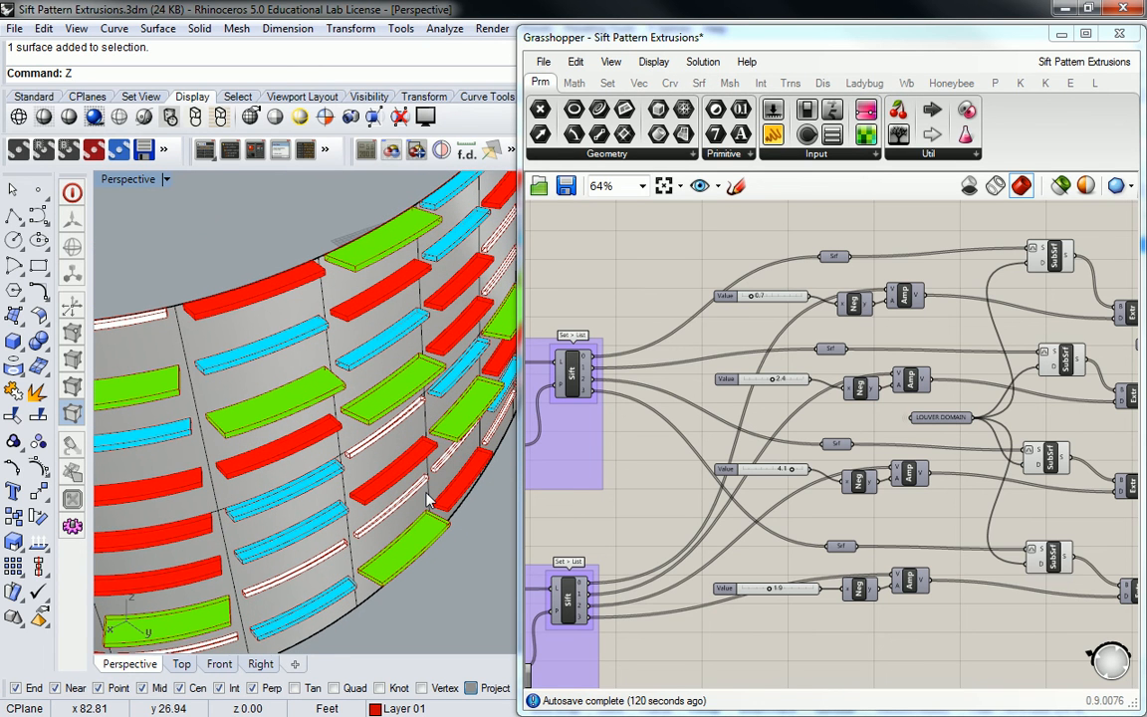